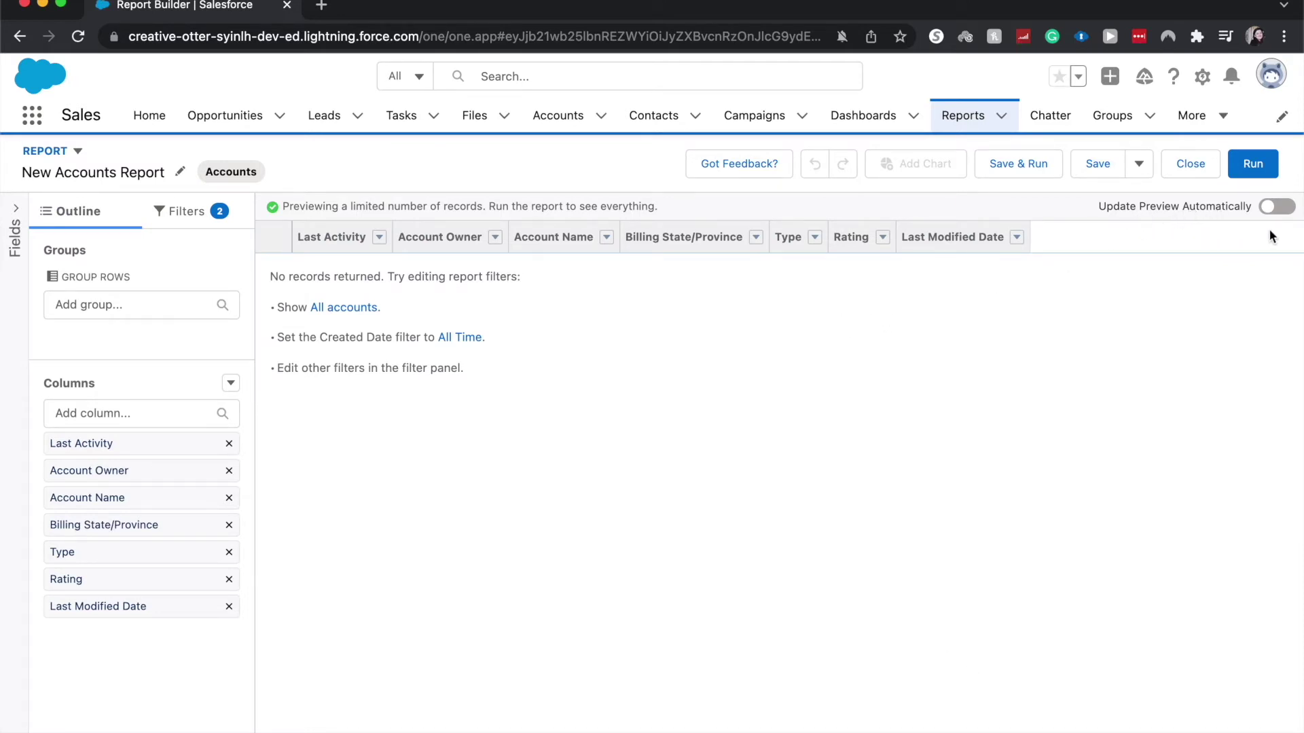
Turn on Update Preview Automatically for the new Accounts report
{"action": "left_click", "coordinate": [1287, 208]}
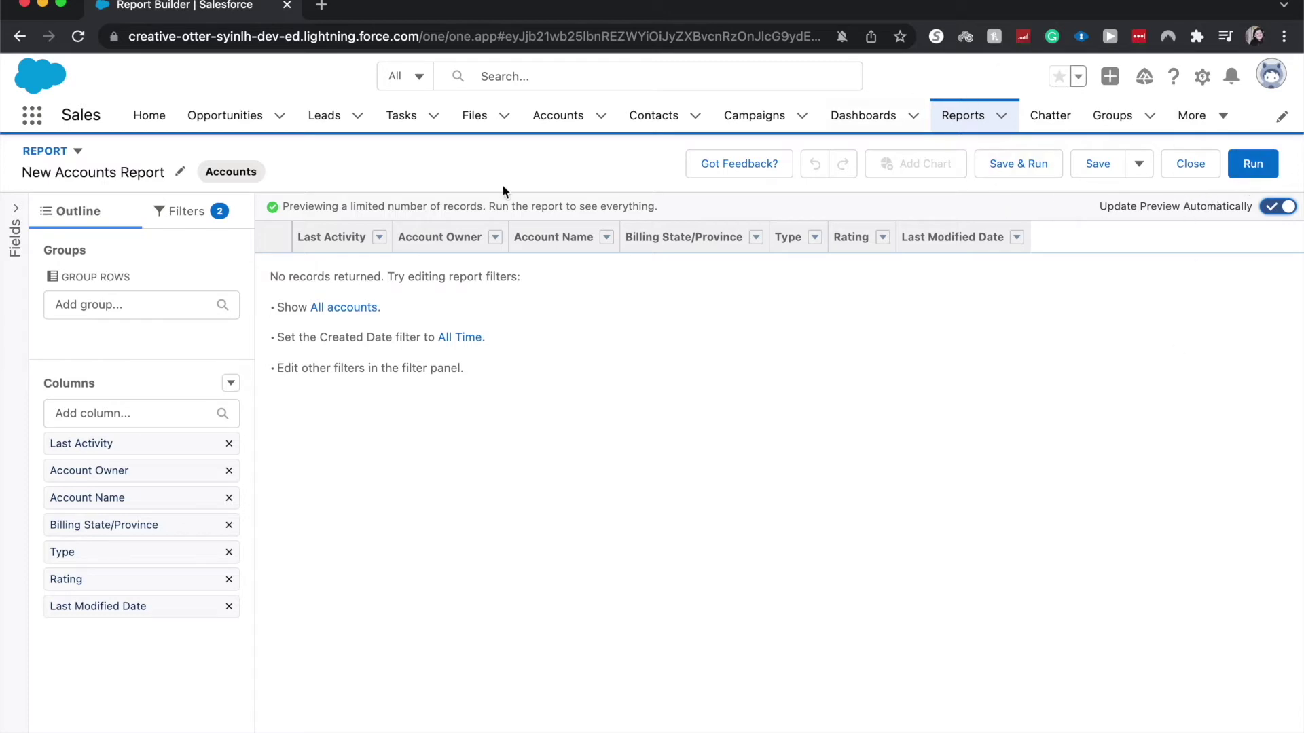
Set the Show Me filter to All accounts
{"action": "left_click", "coordinate": [174, 213]}
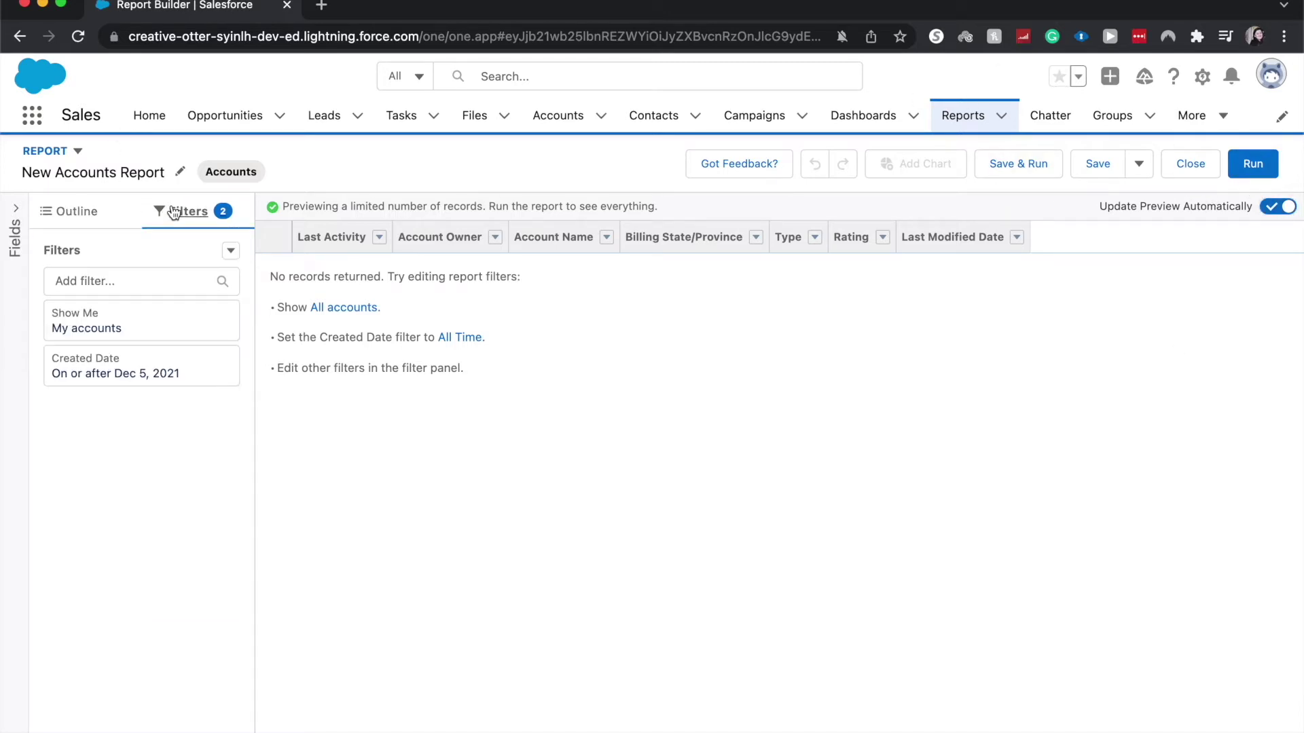
{"action": "left_click", "coordinate": [211, 328]}
{"action": "left_click", "coordinate": [360, 340]}
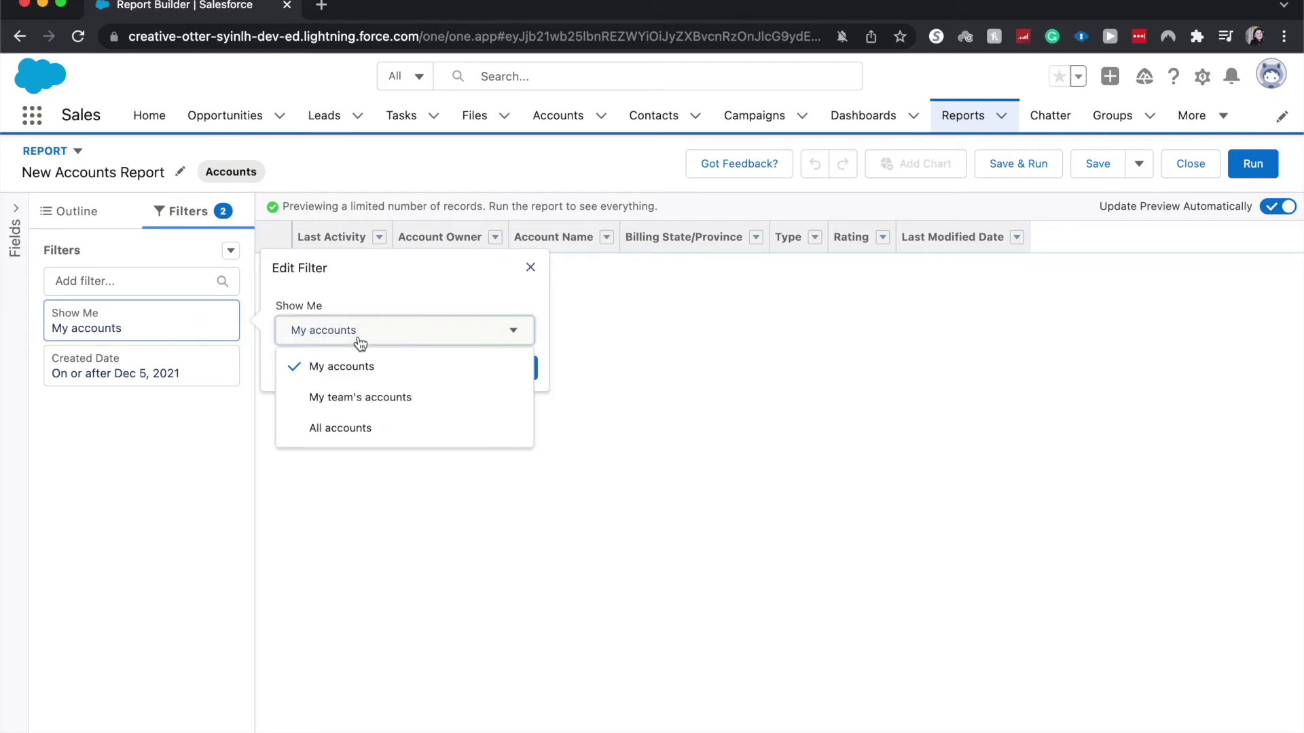
{"action": "left_click", "coordinate": [358, 428]}
{"action": "left_click", "coordinate": [497, 368]}
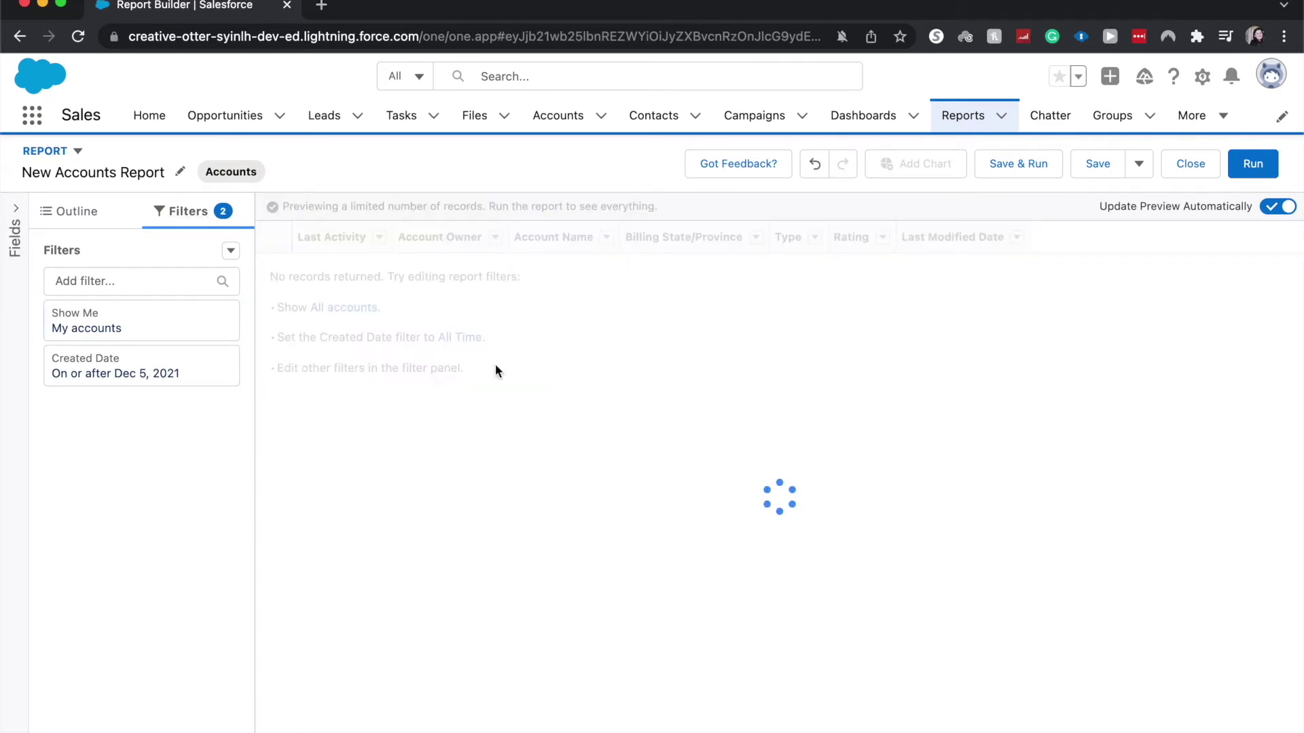
Set the Created Date filter range to All Time
{"action": "left_click", "coordinate": [180, 373]}
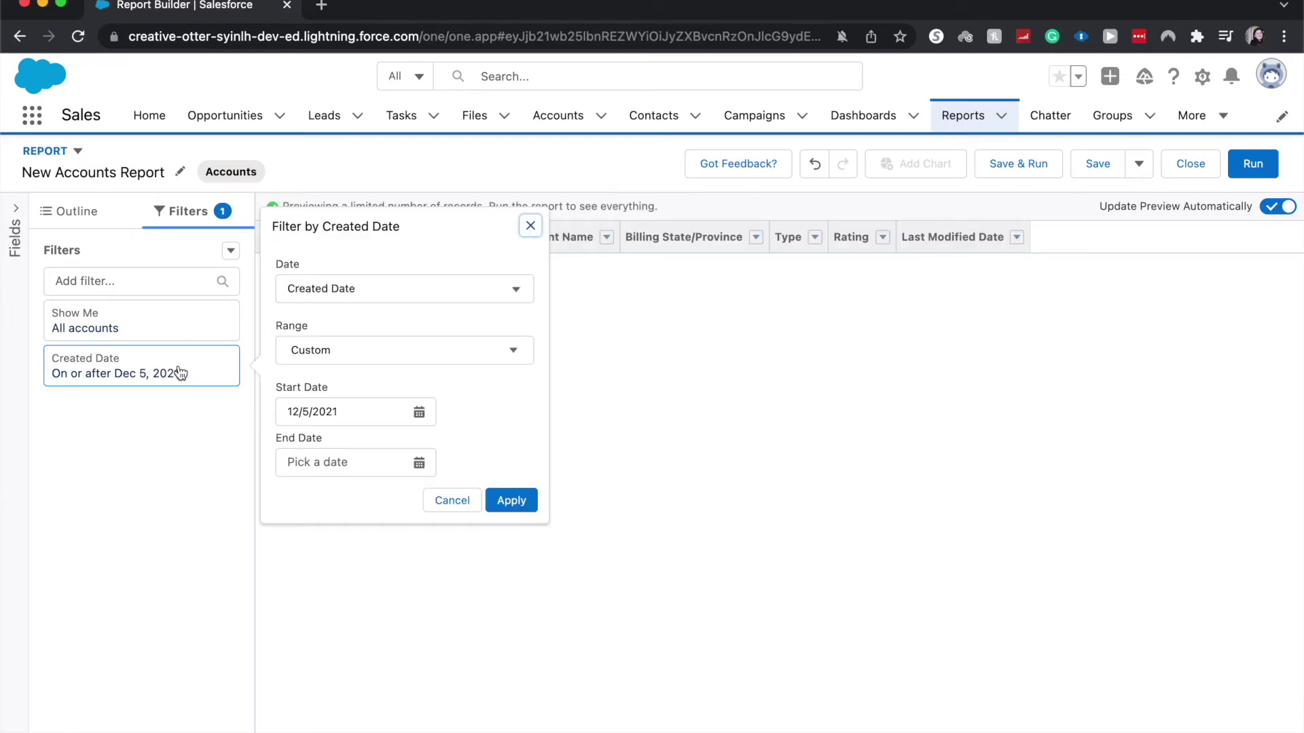
{"action": "left_click", "coordinate": [394, 350]}
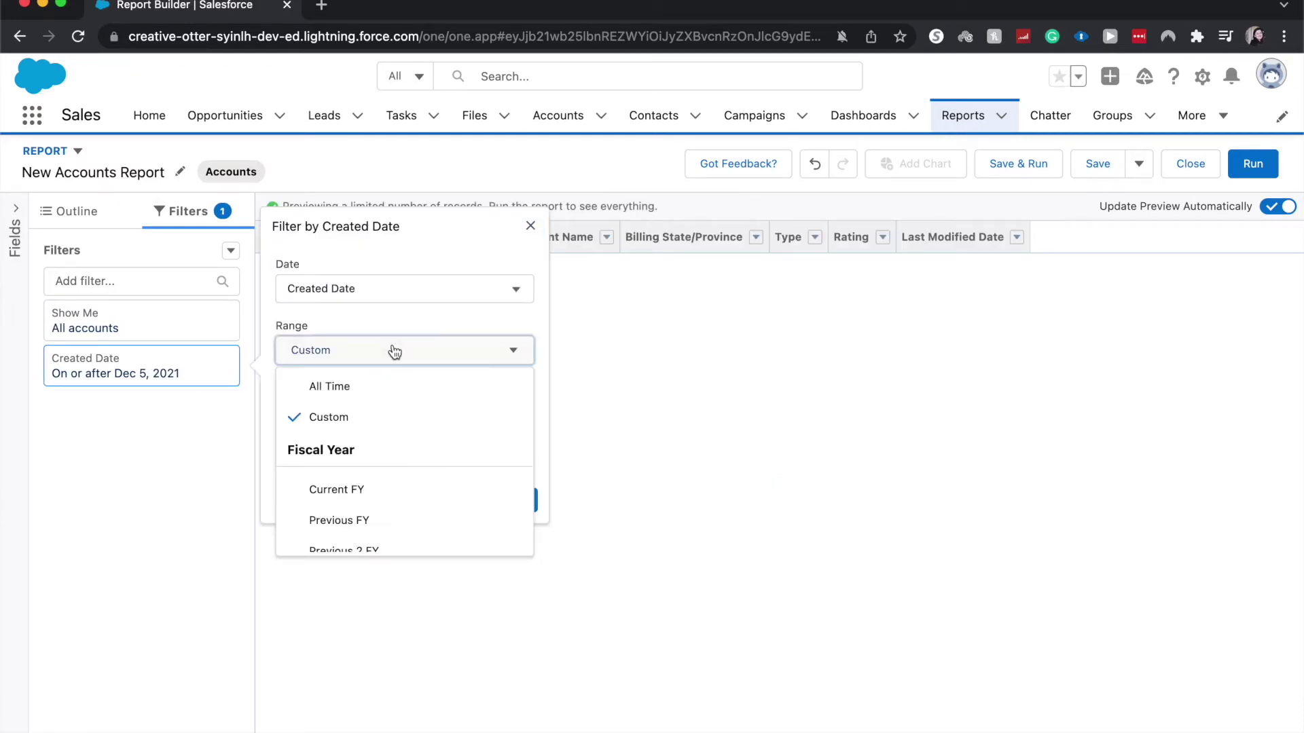
{"action": "left_click", "coordinate": [385, 392]}
{"action": "left_click", "coordinate": [514, 416]}
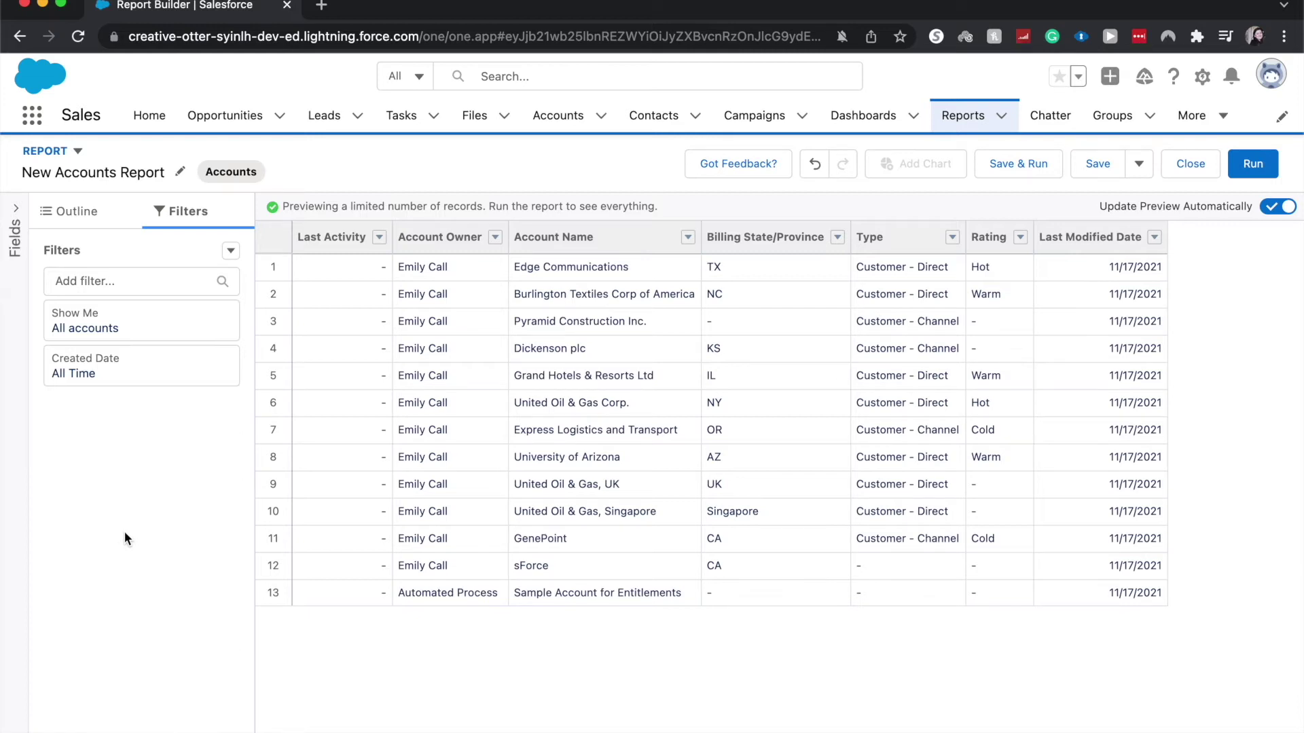
{"action": "left_click", "coordinate": [97, 327]}
{"action": "left_click", "coordinate": [352, 330]}
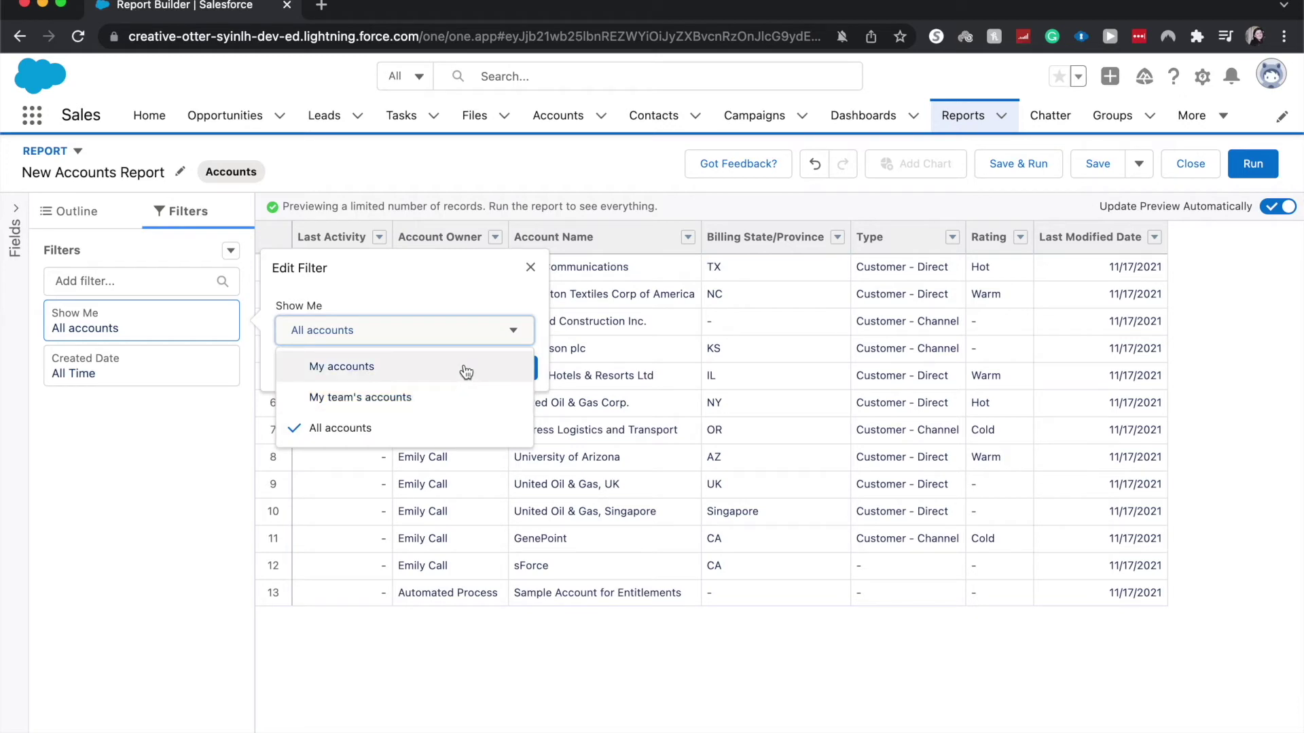
{"action": "left_click", "coordinate": [191, 440]}
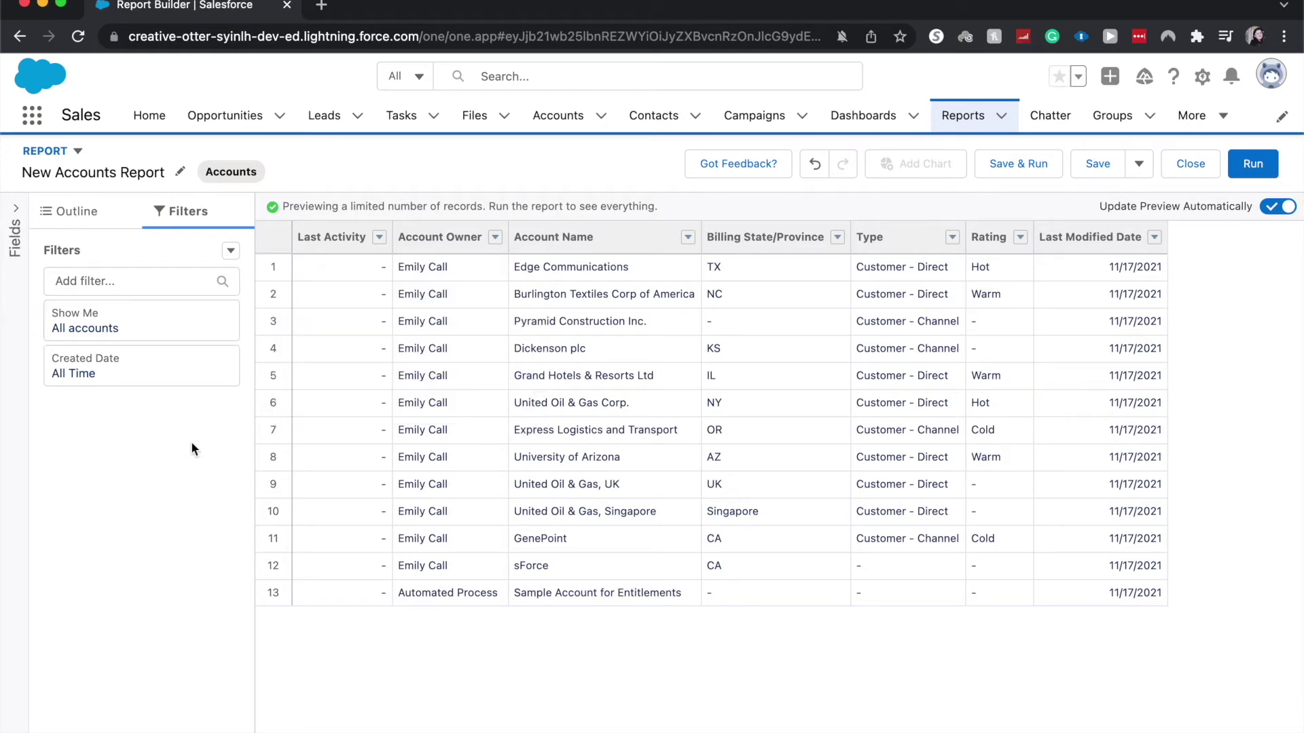
{"action": "left_click", "coordinate": [126, 366]}
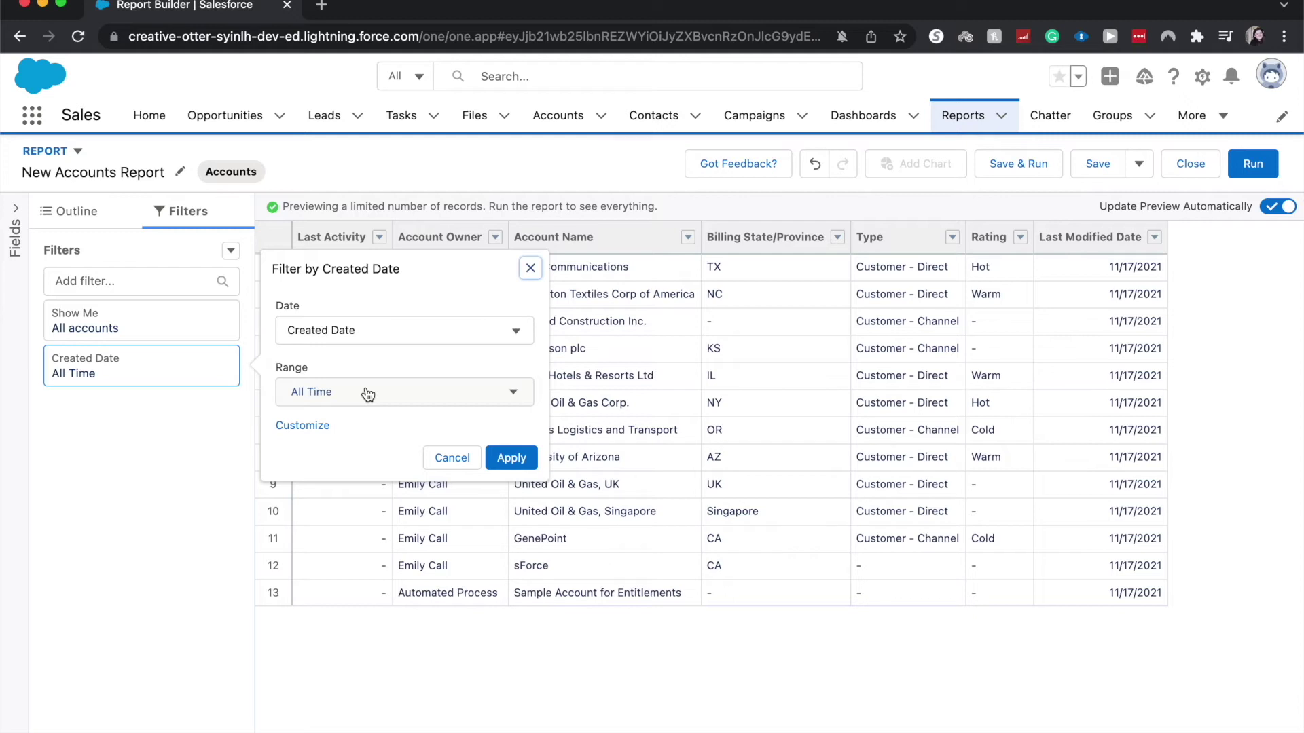
{"action": "left_click", "coordinate": [520, 461]}
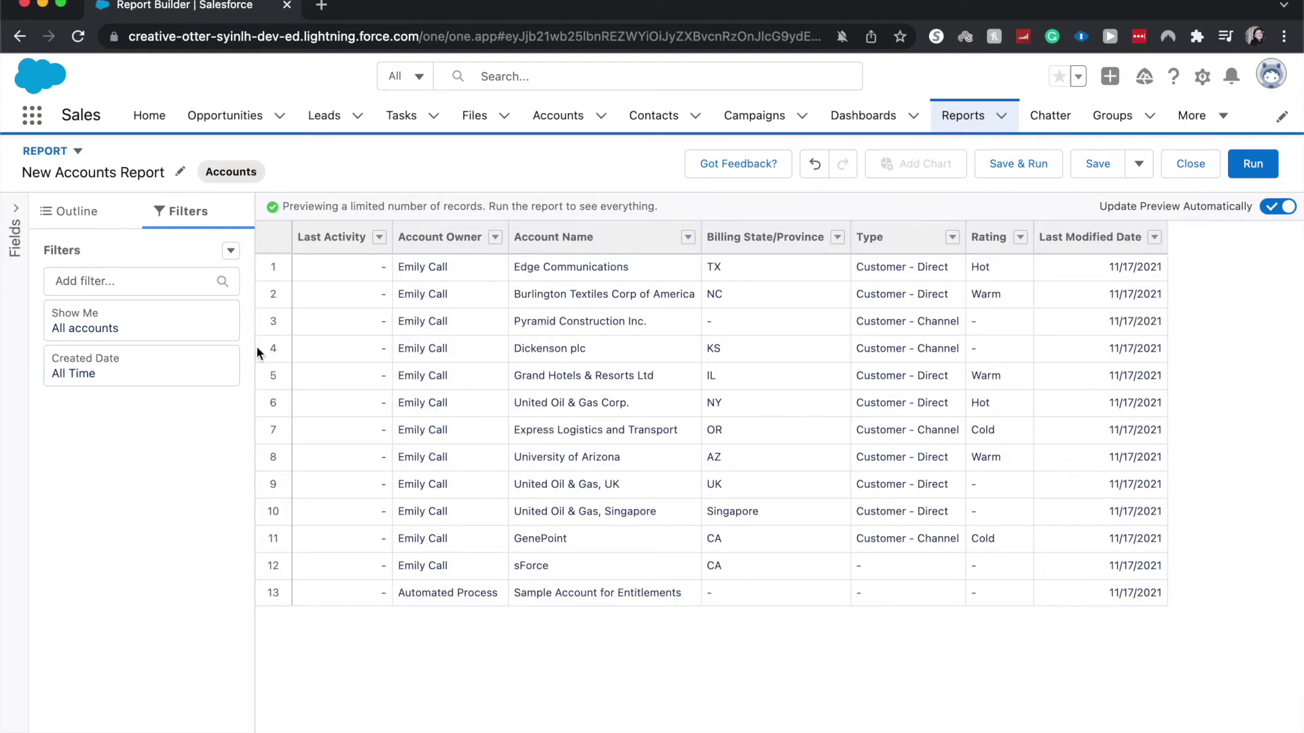
Add a Type filter that includes Prospect accounts
{"action": "left_click", "coordinate": [175, 284]}
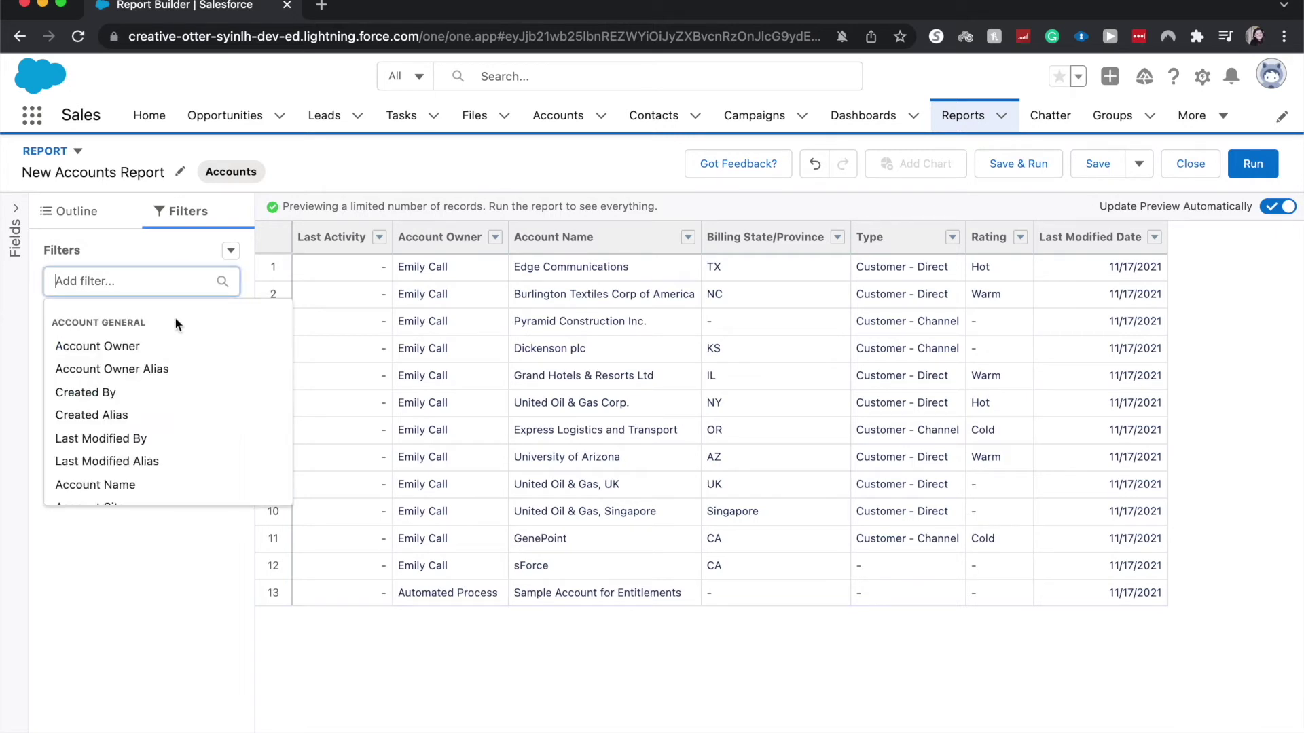
{"action": "scroll", "coordinate": [175, 324], "scroll_direction": "down", "scroll_amount": 3}
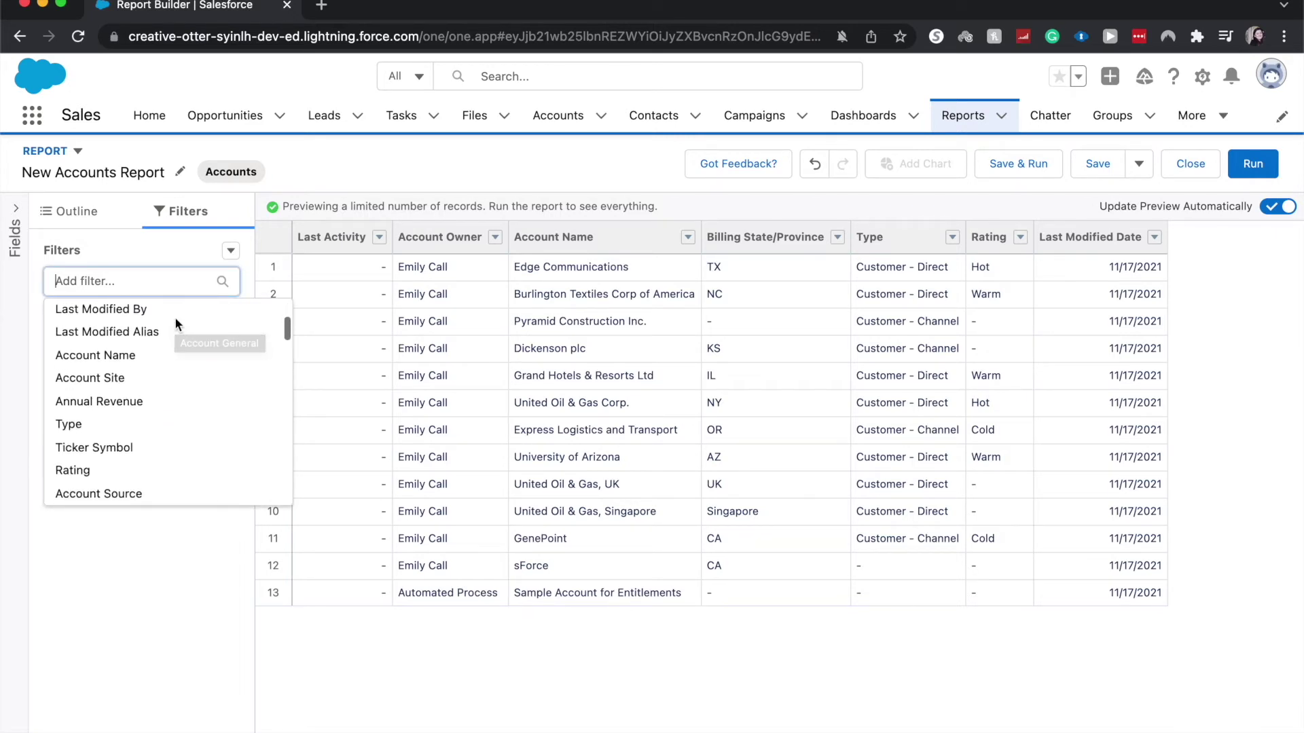
{"action": "scroll", "coordinate": [176, 324], "scroll_direction": "down", "scroll_amount": 1}
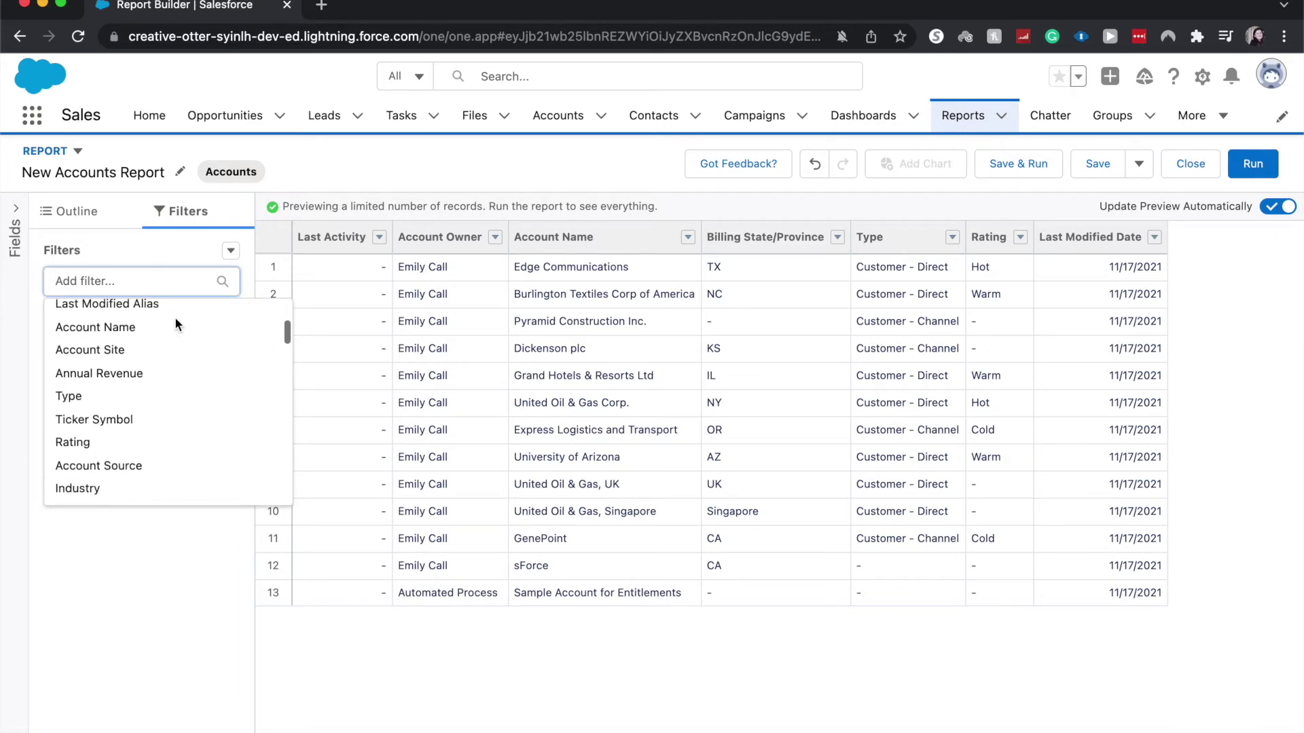
{"action": "left_click", "coordinate": [76, 402]}
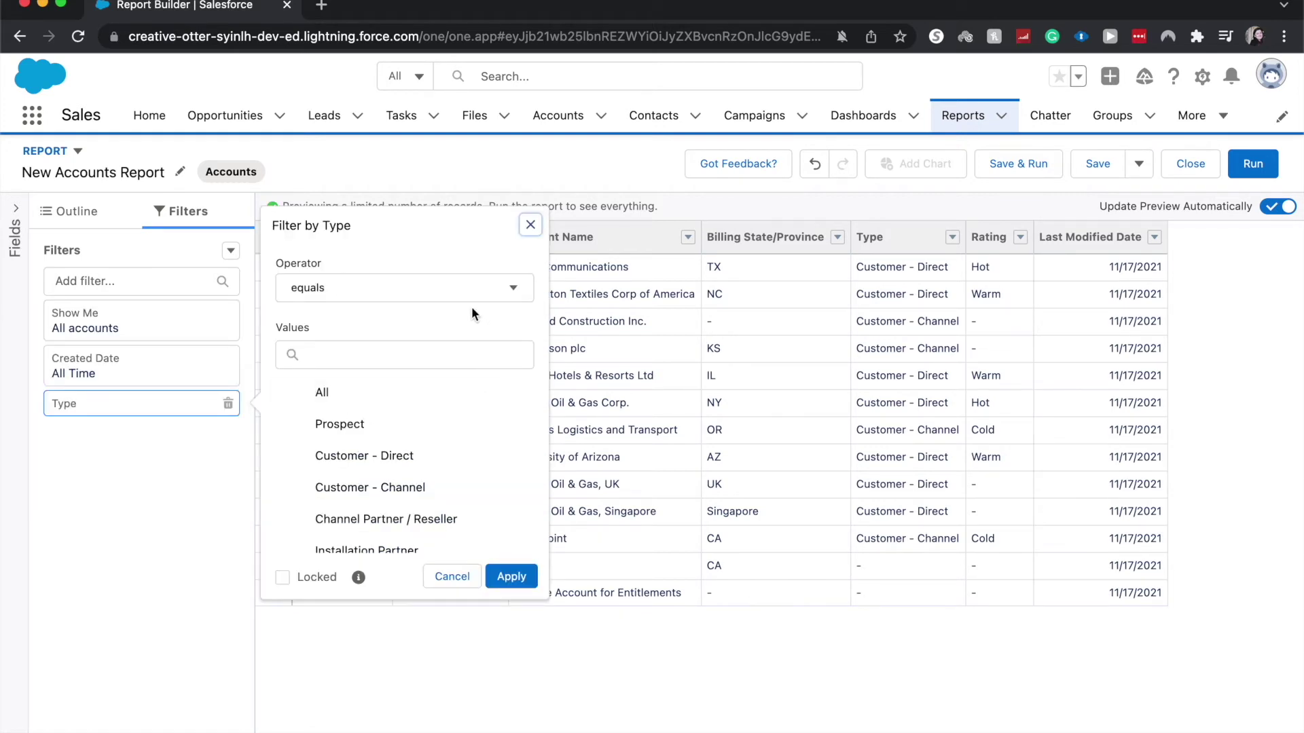
{"action": "scroll", "coordinate": [428, 418], "scroll_direction": "down", "scroll_amount": 5}
{"action": "scroll", "coordinate": [428, 418], "scroll_direction": "up", "scroll_amount": 3}
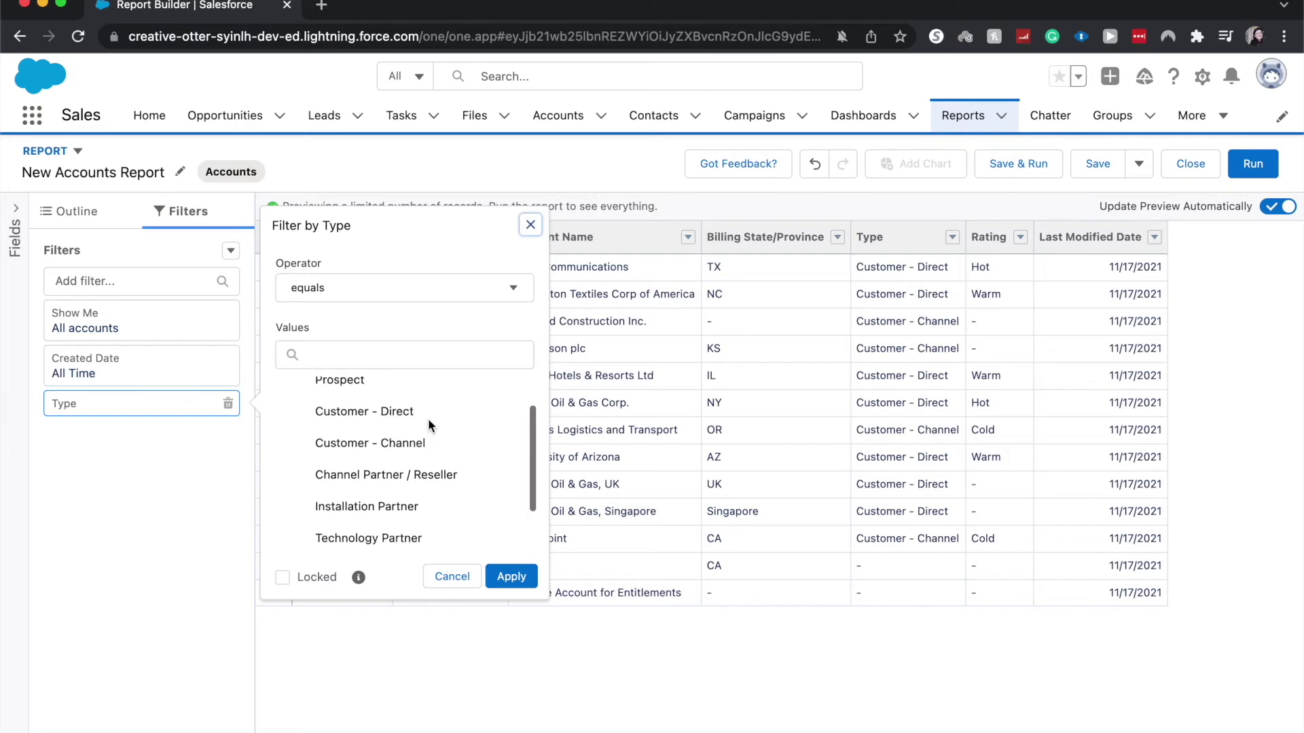
{"action": "scroll", "coordinate": [428, 418], "scroll_direction": "up", "scroll_amount": 2}
{"action": "left_click", "coordinate": [387, 416]}
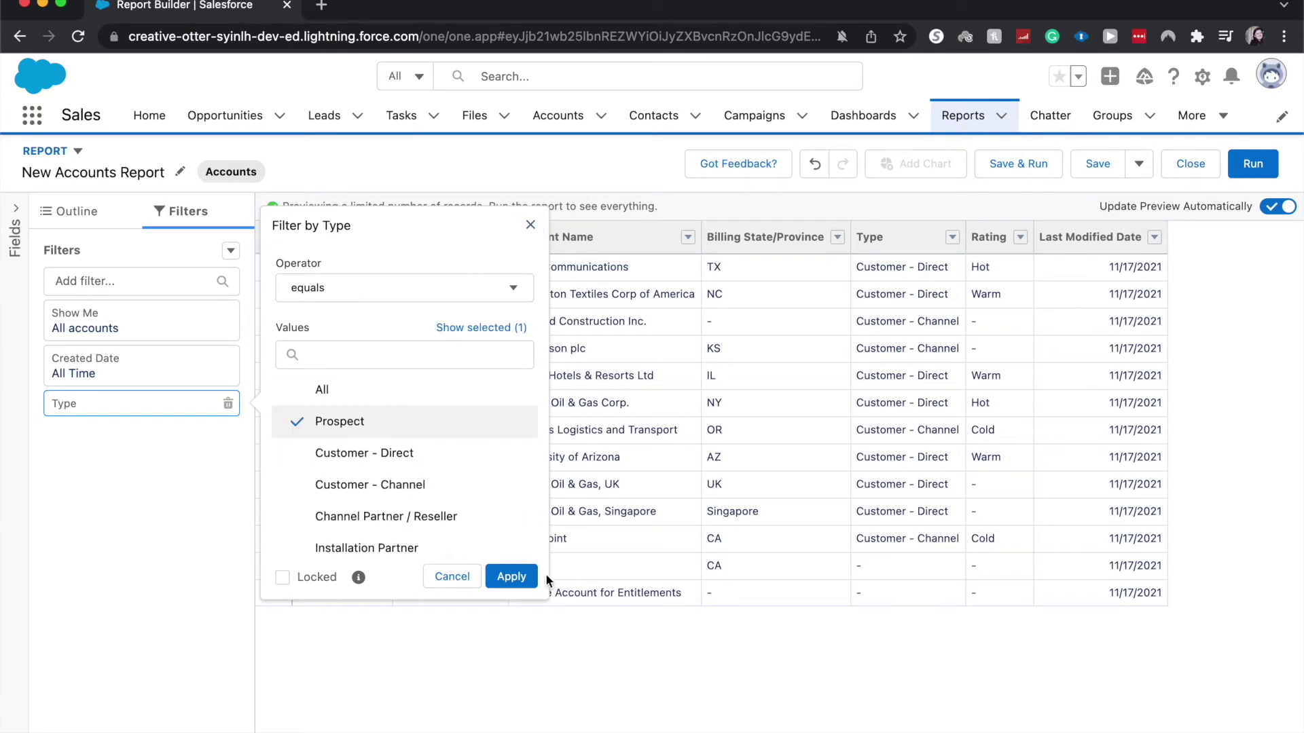
{"action": "left_click", "coordinate": [516, 576]}
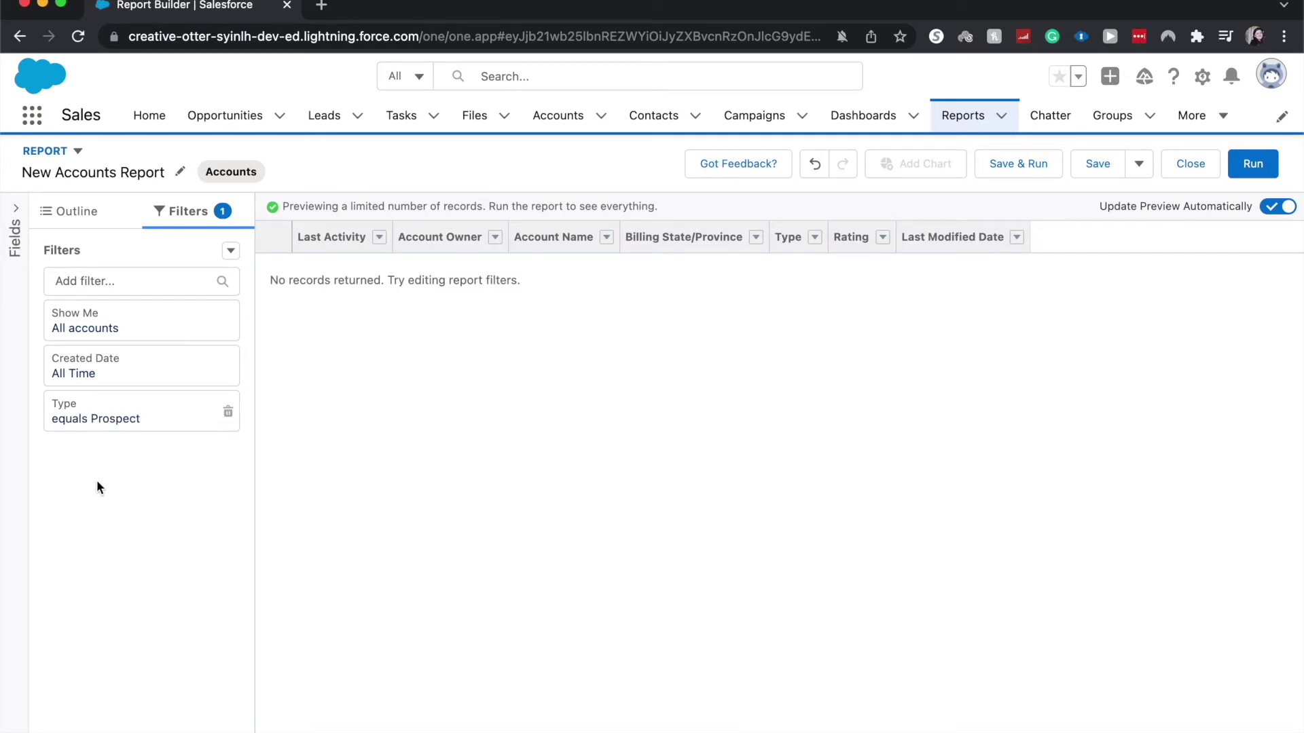
Extend the Type filter to also include Customer - Direct and Customer - Channel
{"action": "left_click", "coordinate": [129, 413]}
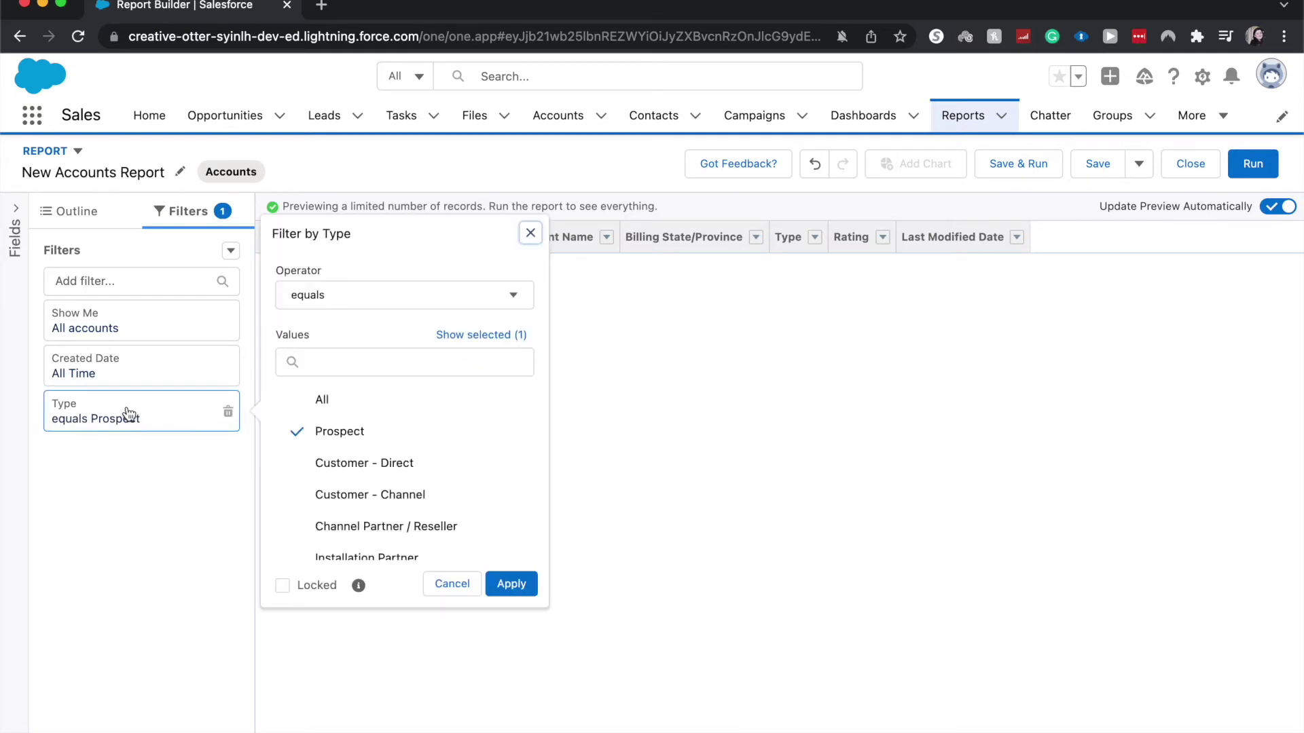
{"action": "left_click", "coordinate": [309, 470]}
{"action": "left_click", "coordinate": [309, 493]}
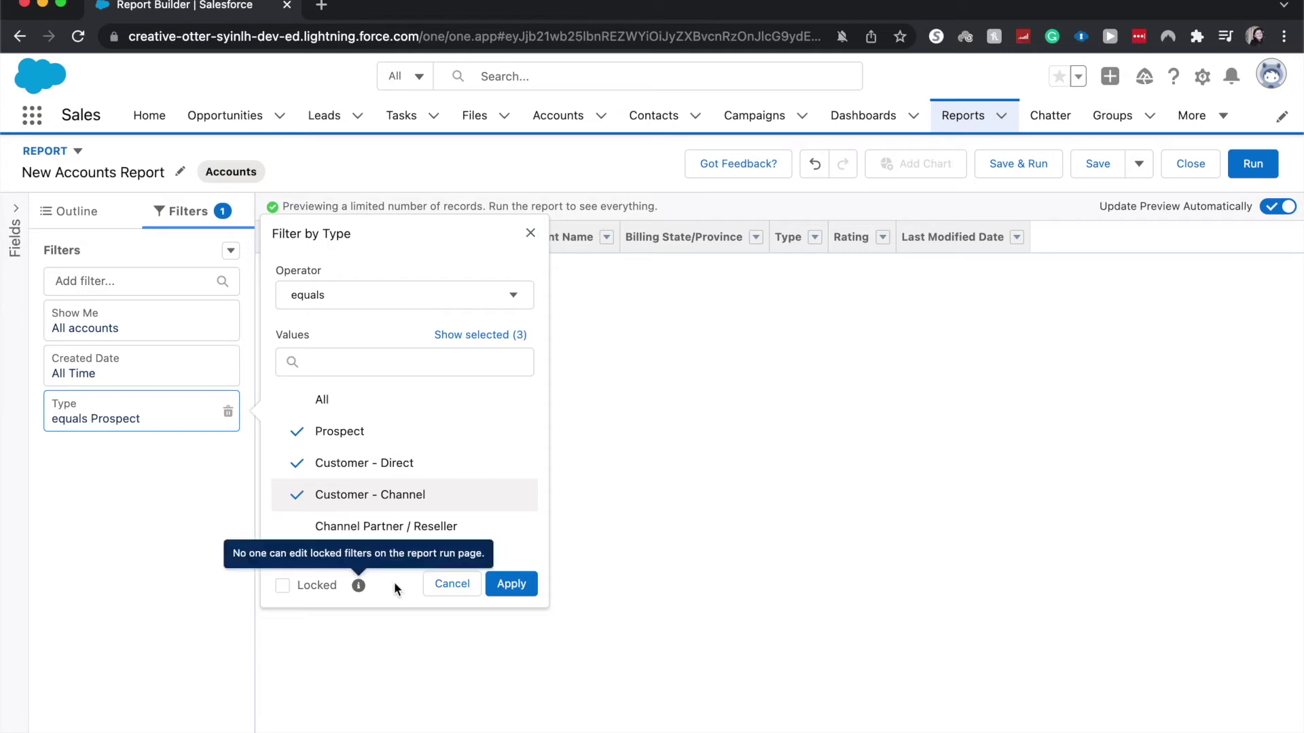
{"action": "left_click", "coordinate": [518, 601]}
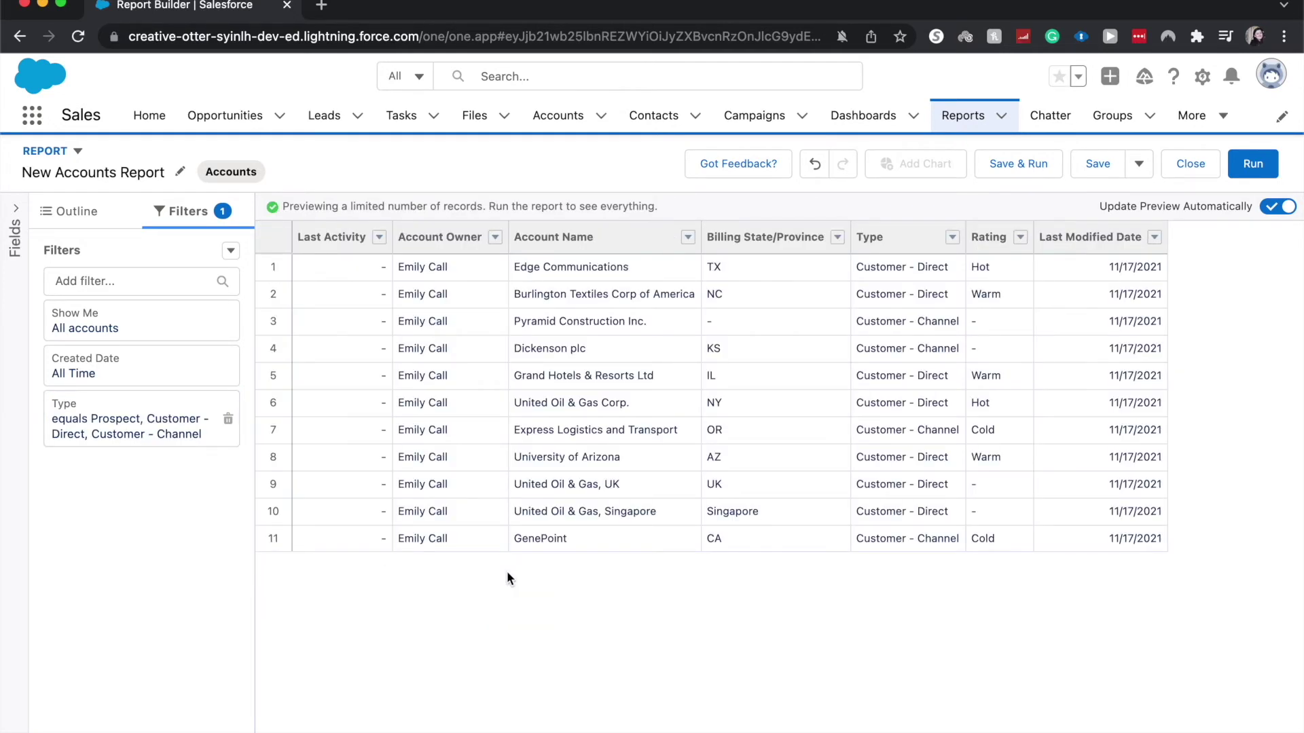
{"action": "left_click", "coordinate": [75, 219]}
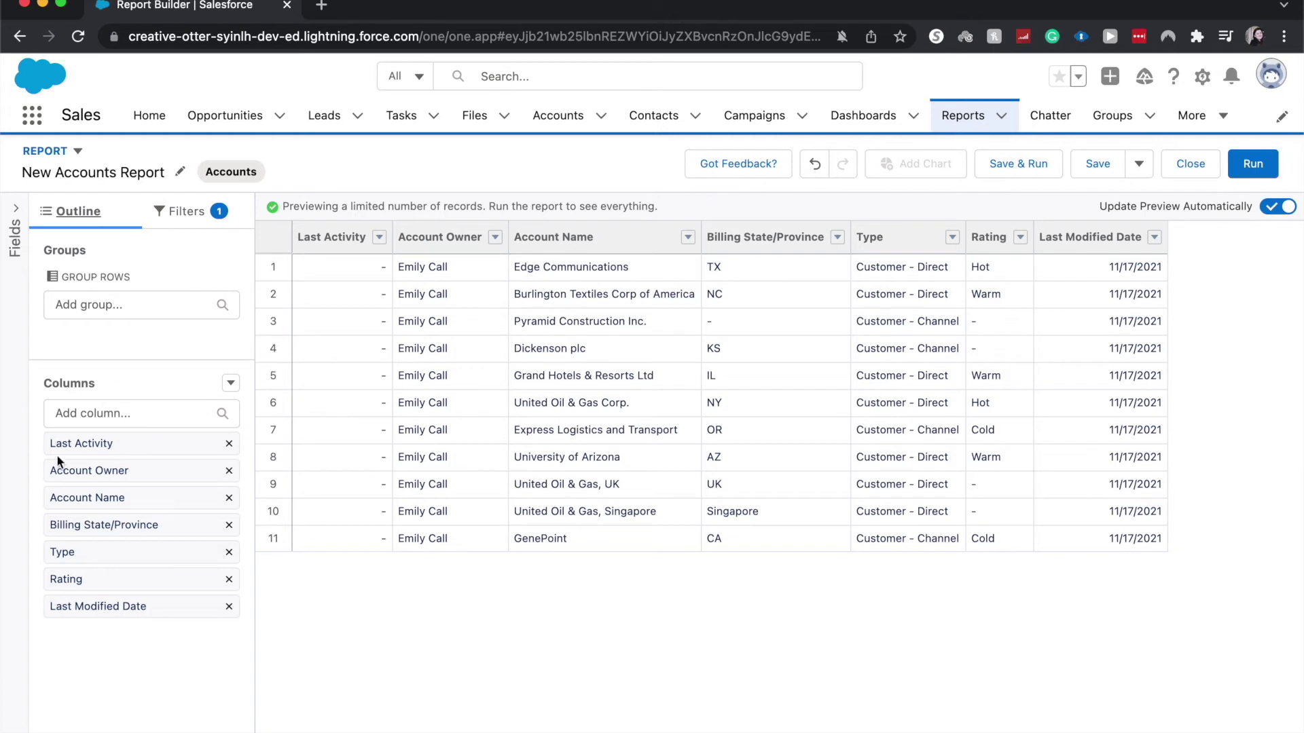
Remove the Last Activity column and add Tradestyle right after Billing State/Province
{"action": "left_click", "coordinate": [229, 445]}
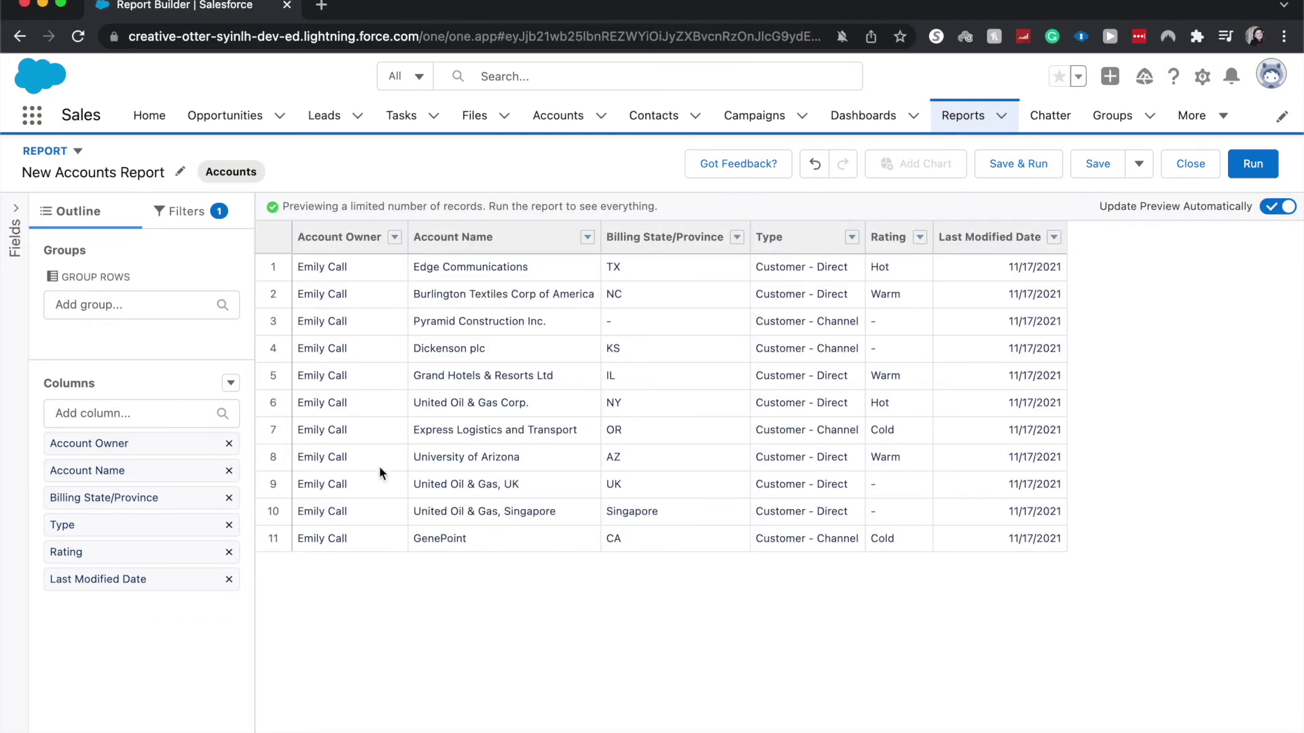
{"action": "left_click", "coordinate": [170, 413]}
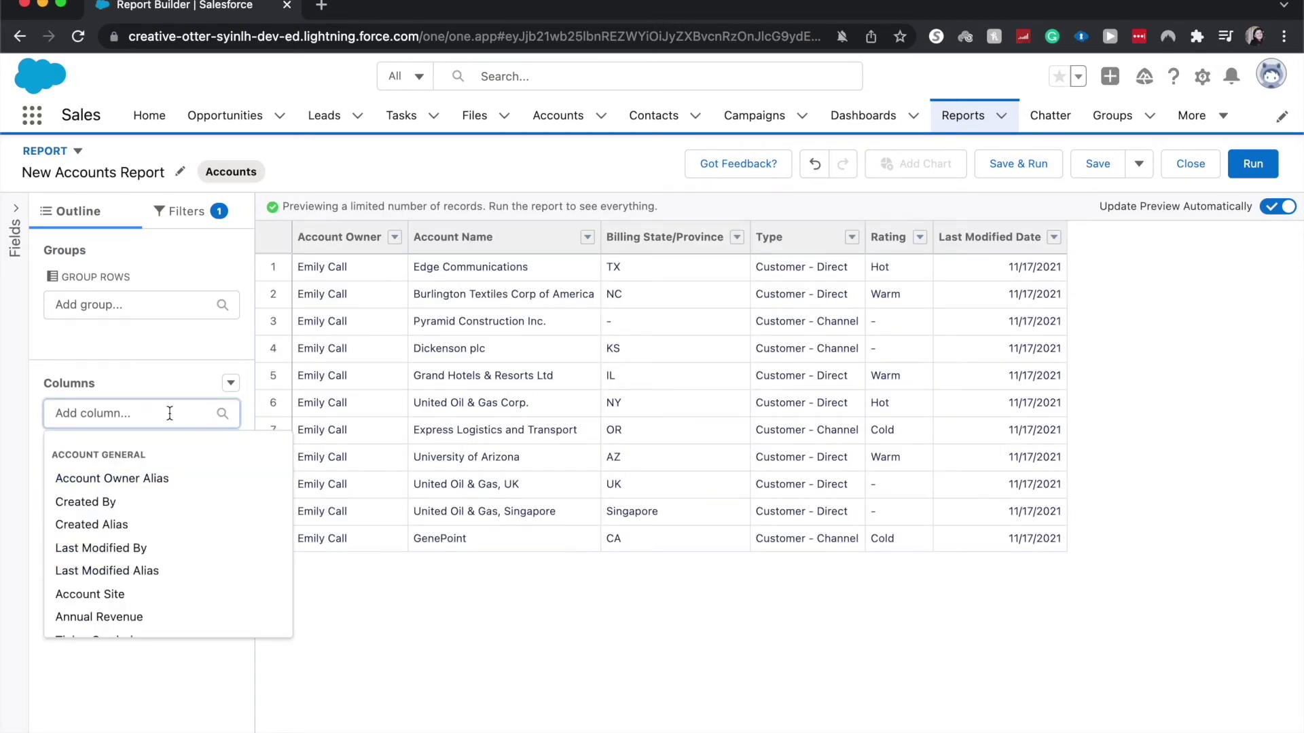
{"action": "scroll", "coordinate": [140, 536], "scroll_direction": "down", "scroll_amount": 5}
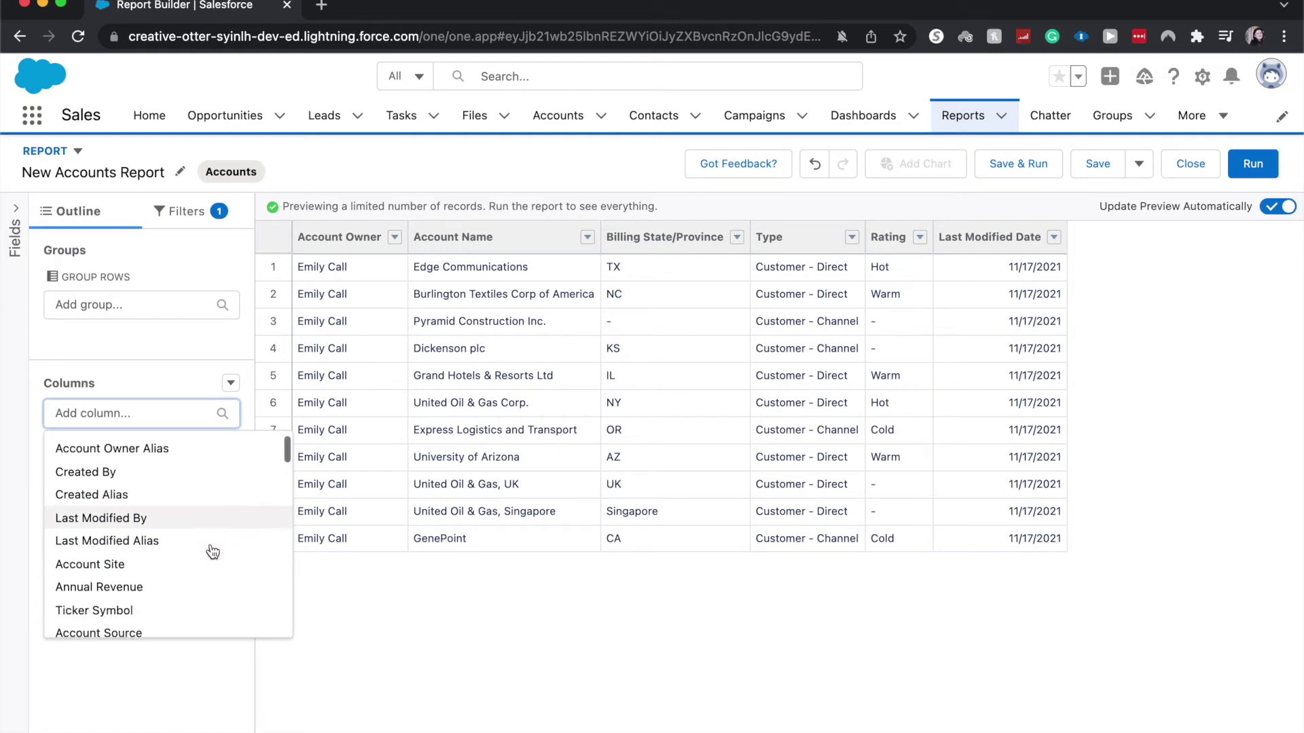
{"action": "scroll", "coordinate": [218, 516], "scroll_direction": "down", "scroll_amount": 3}
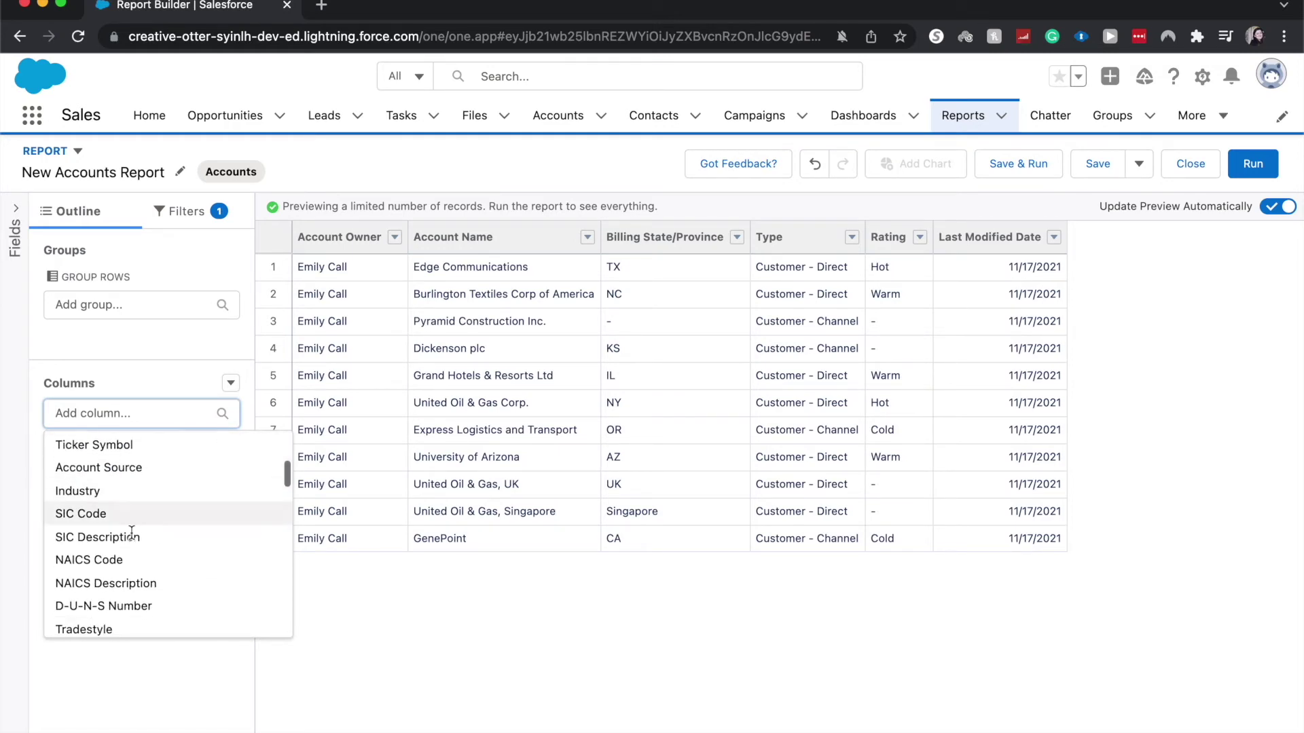
{"action": "left_click", "coordinate": [112, 626]}
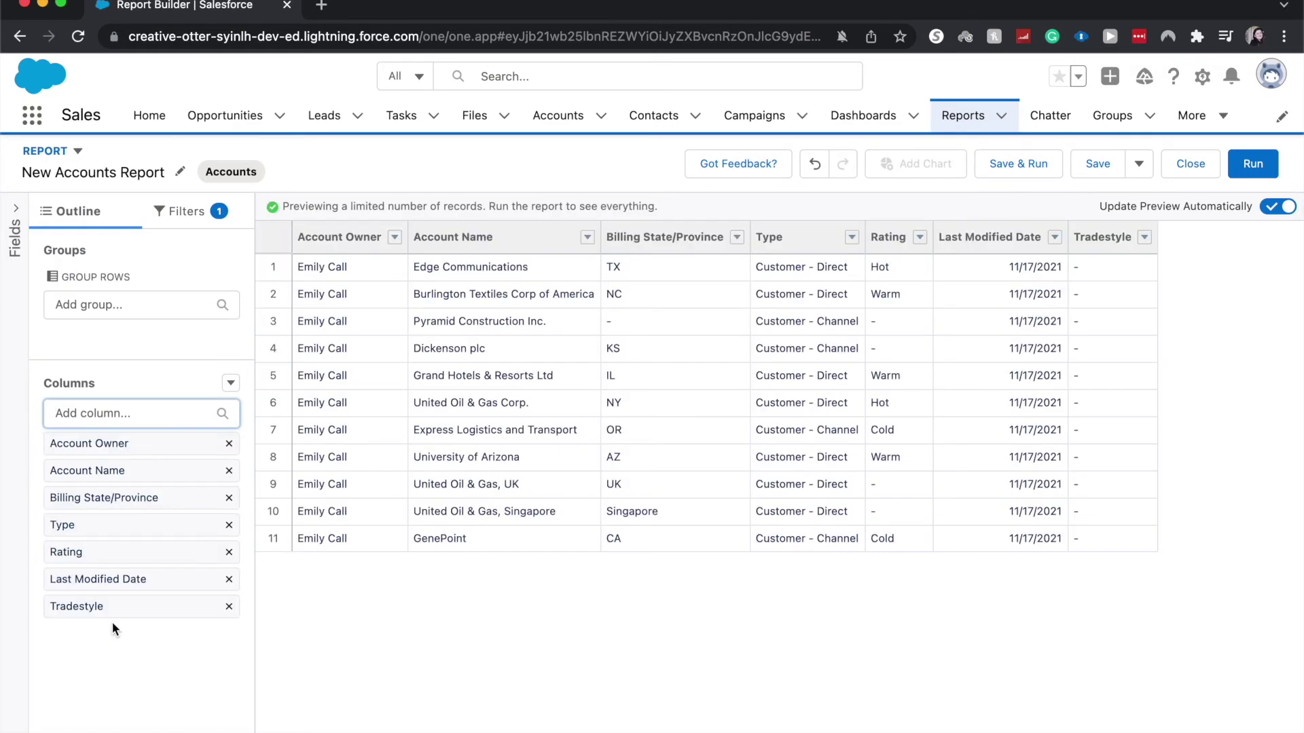
{"action": "left_click_drag", "start_coordinate": [126, 607], "coordinate": [121, 502]}
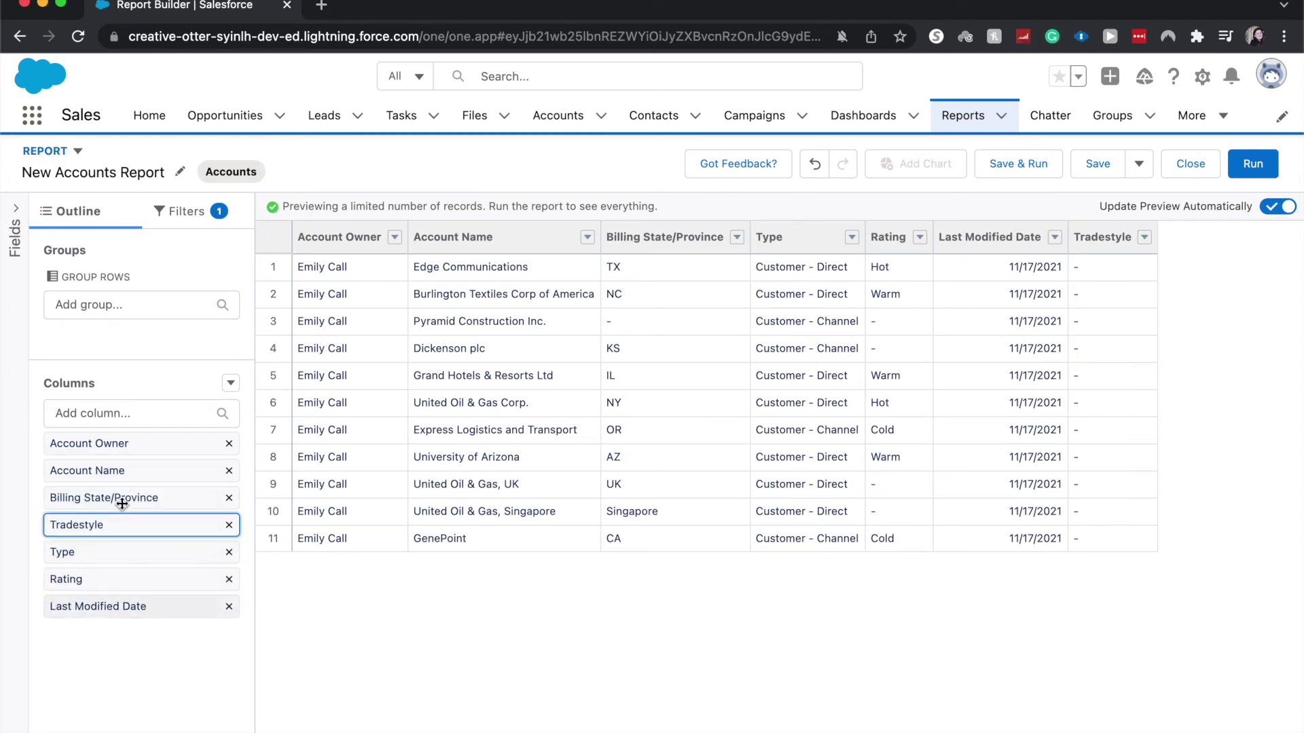
{"action": "left_click", "coordinate": [16, 227]}
Collapse and re-expand the Fields sidebar, then scroll through the account field list
{"action": "scroll", "coordinate": [3, 419], "scroll_direction": "down", "scroll_amount": 1}
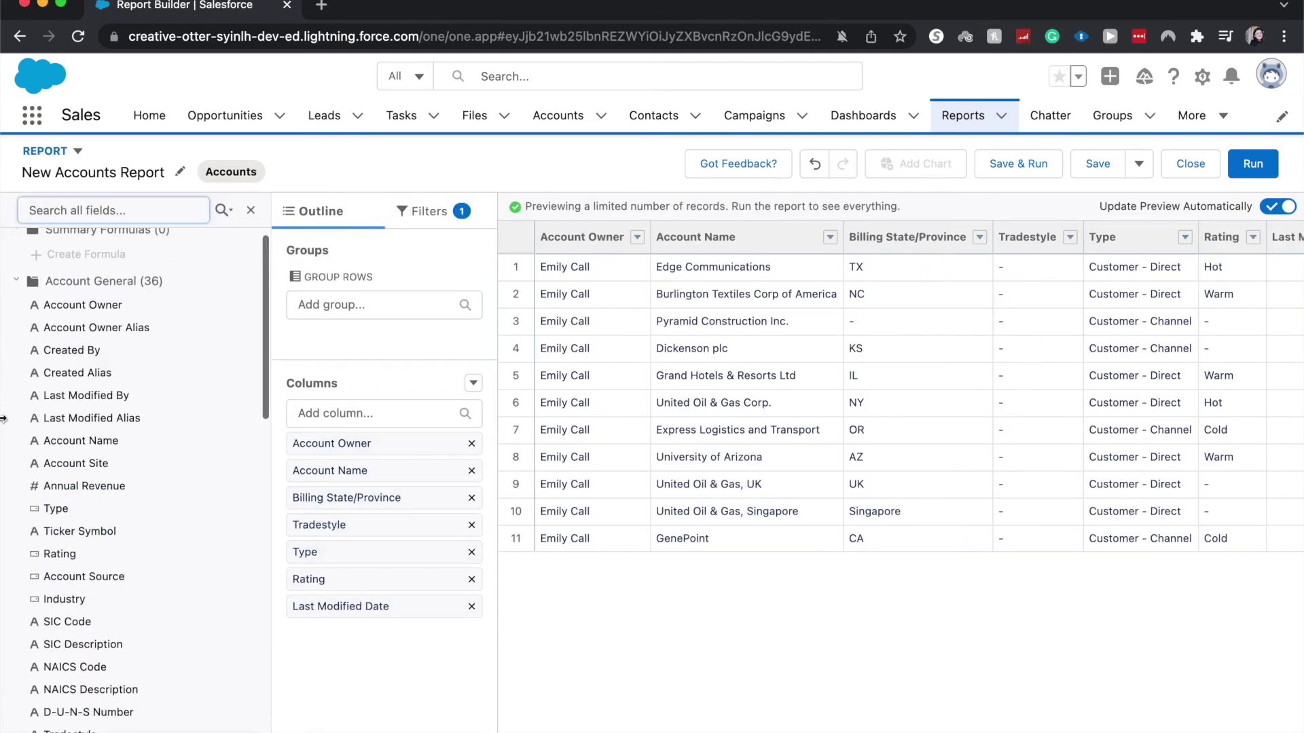
{"action": "left_click", "coordinate": [251, 212]}
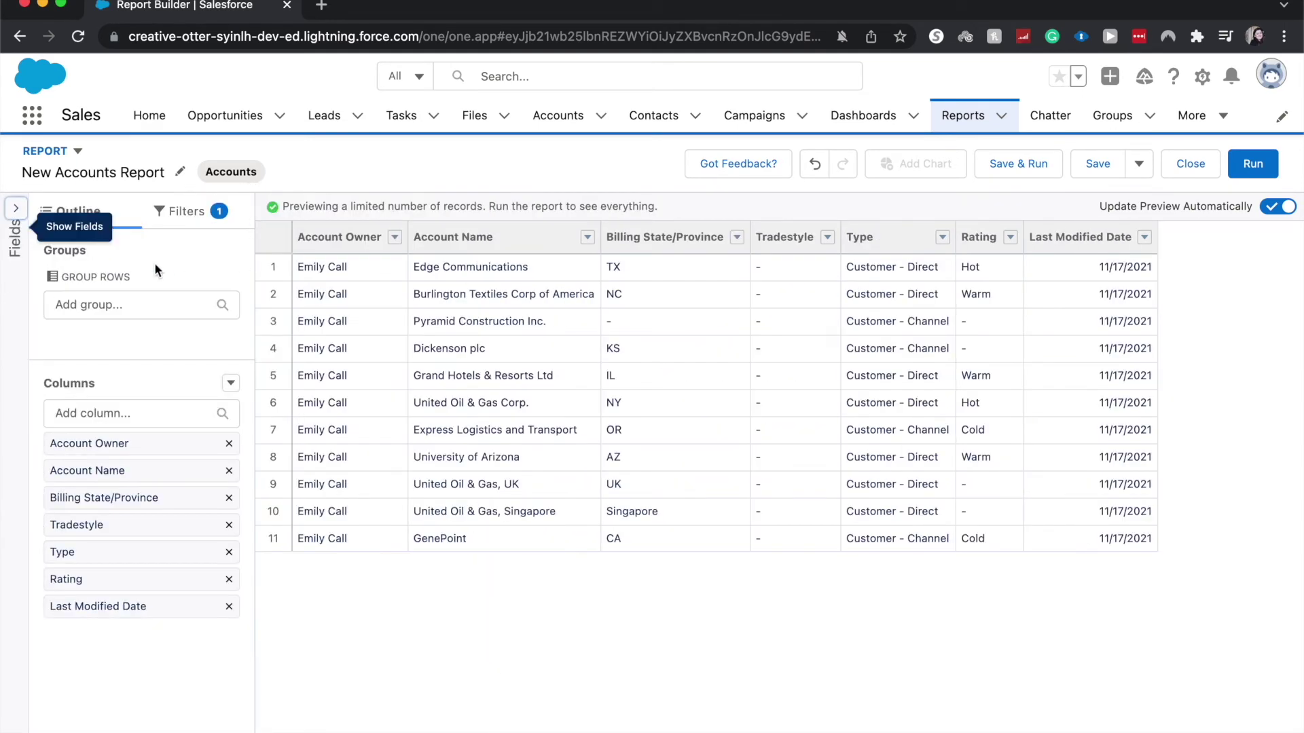
{"action": "left_click", "coordinate": [21, 214]}
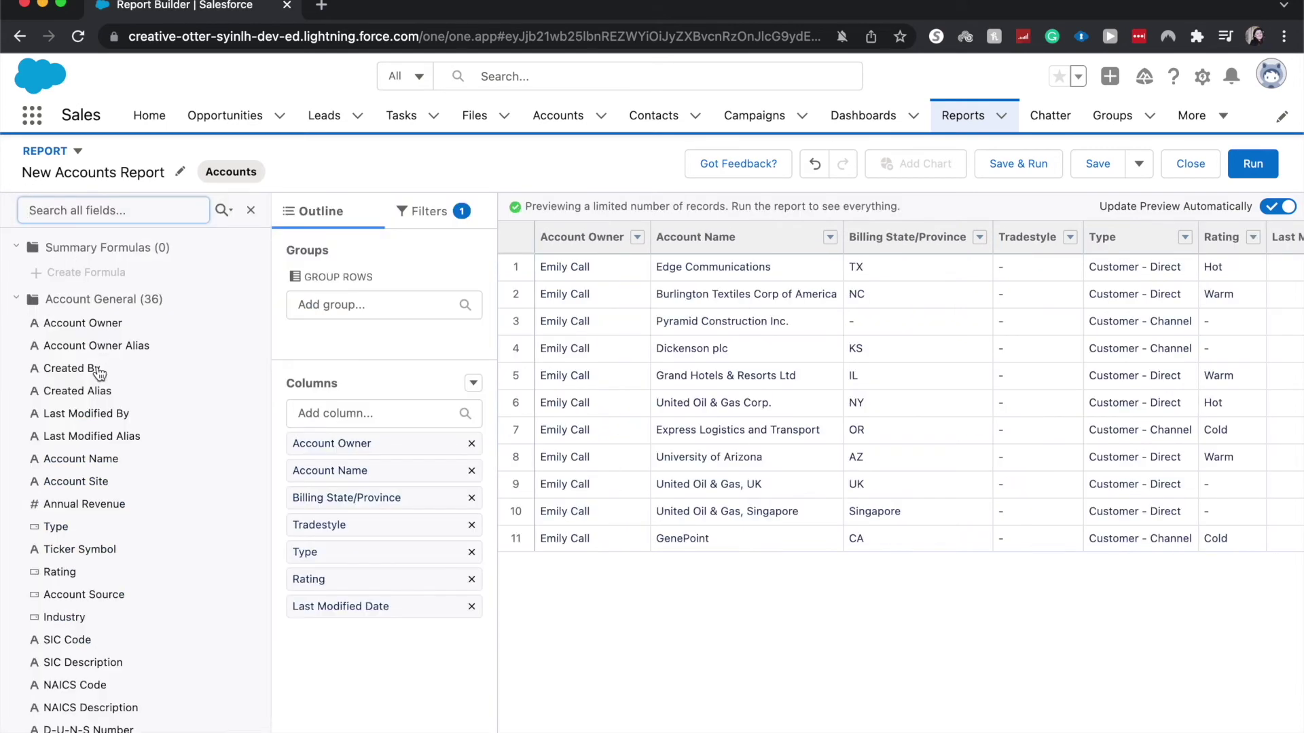
{"action": "scroll", "coordinate": [99, 462], "scroll_direction": "down", "scroll_amount": 3}
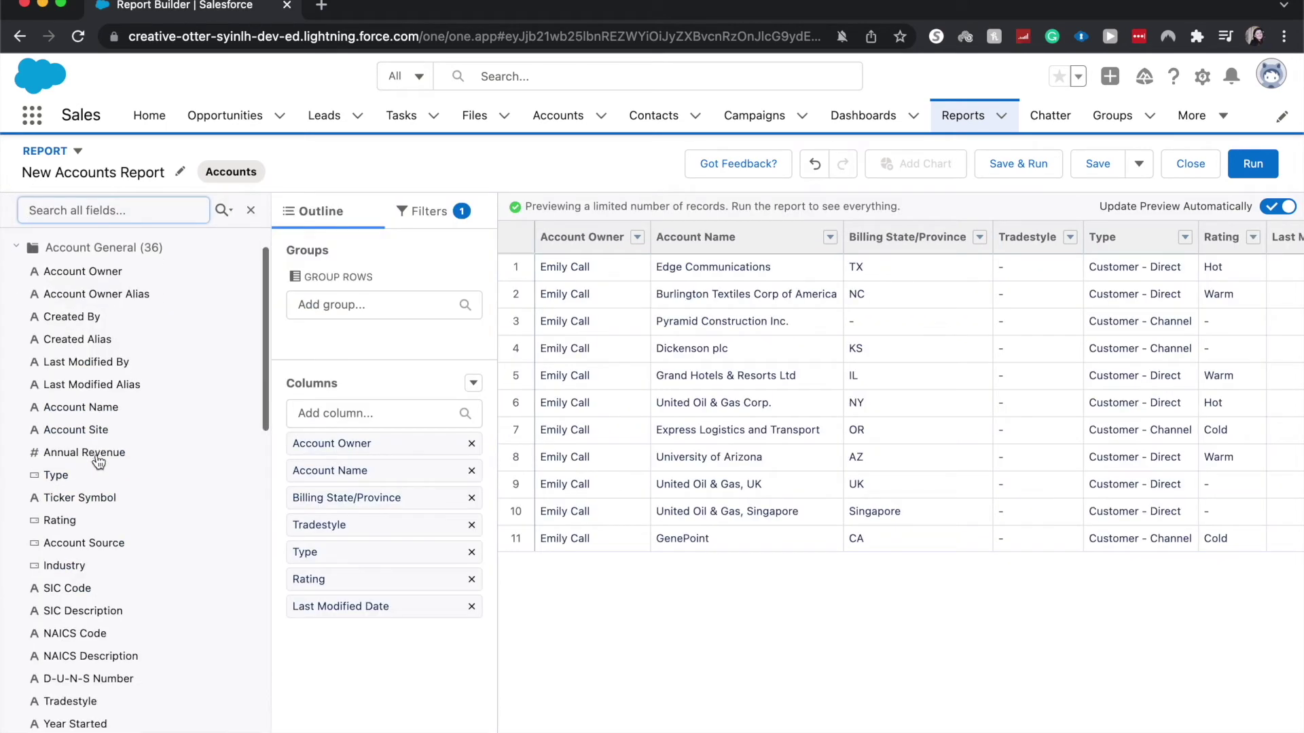
{"action": "scroll", "coordinate": [98, 461], "scroll_direction": "down", "scroll_amount": 10}
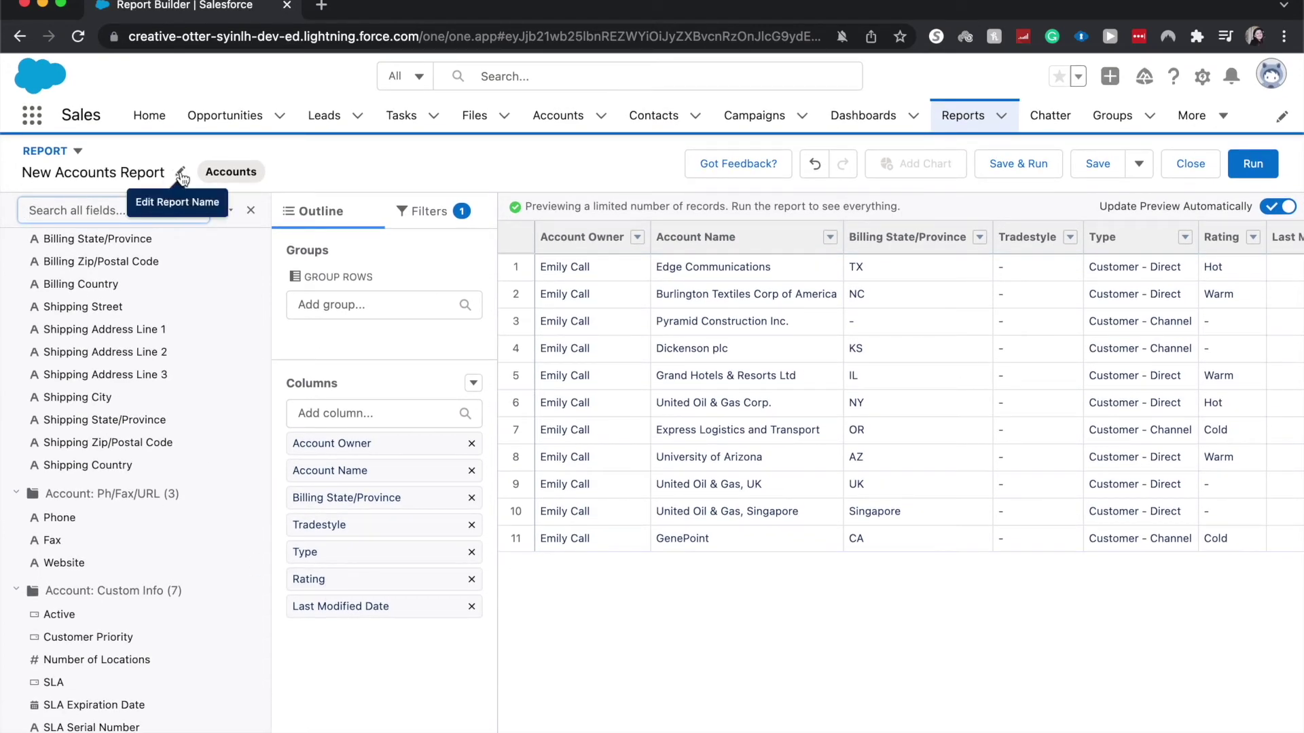
Change the report name from New Accounts Report to 'Type of Account Report'
{"action": "left_click", "coordinate": [428, 212]}
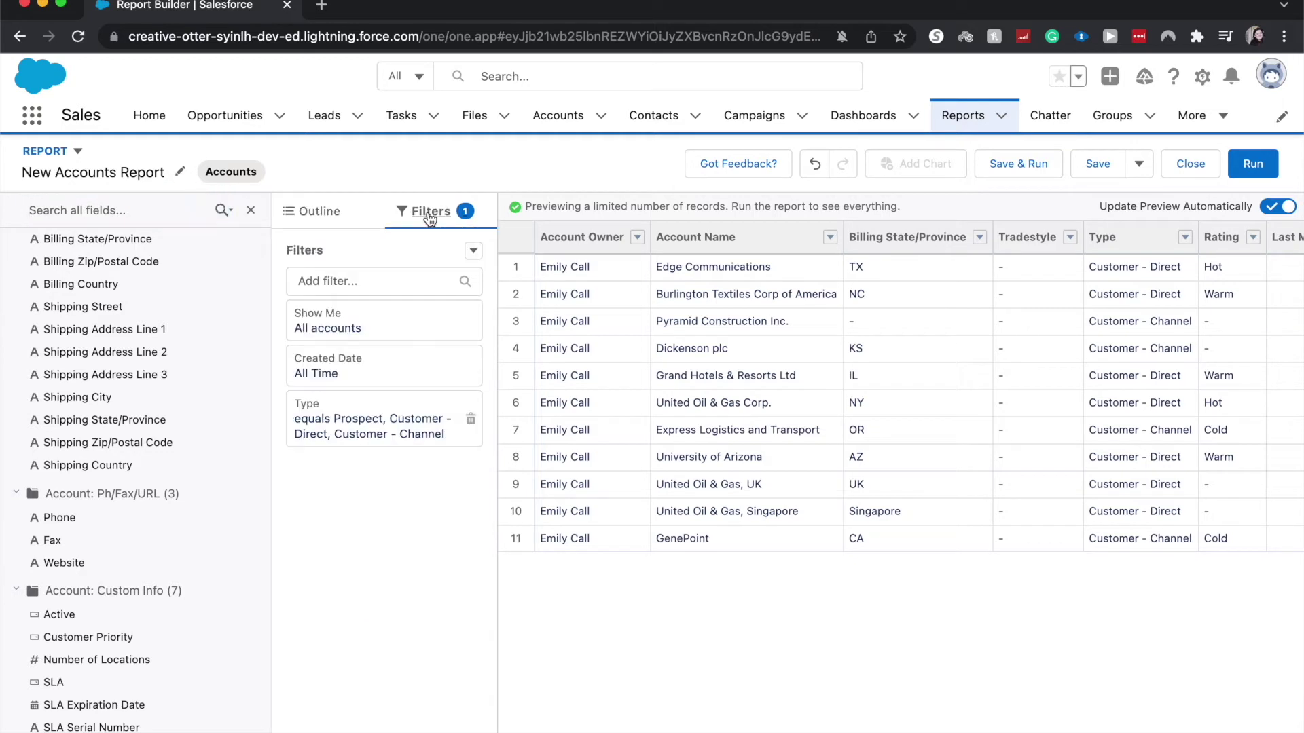
{"action": "left_click", "coordinate": [179, 172]}
{"action": "type", "text": "Tp"}
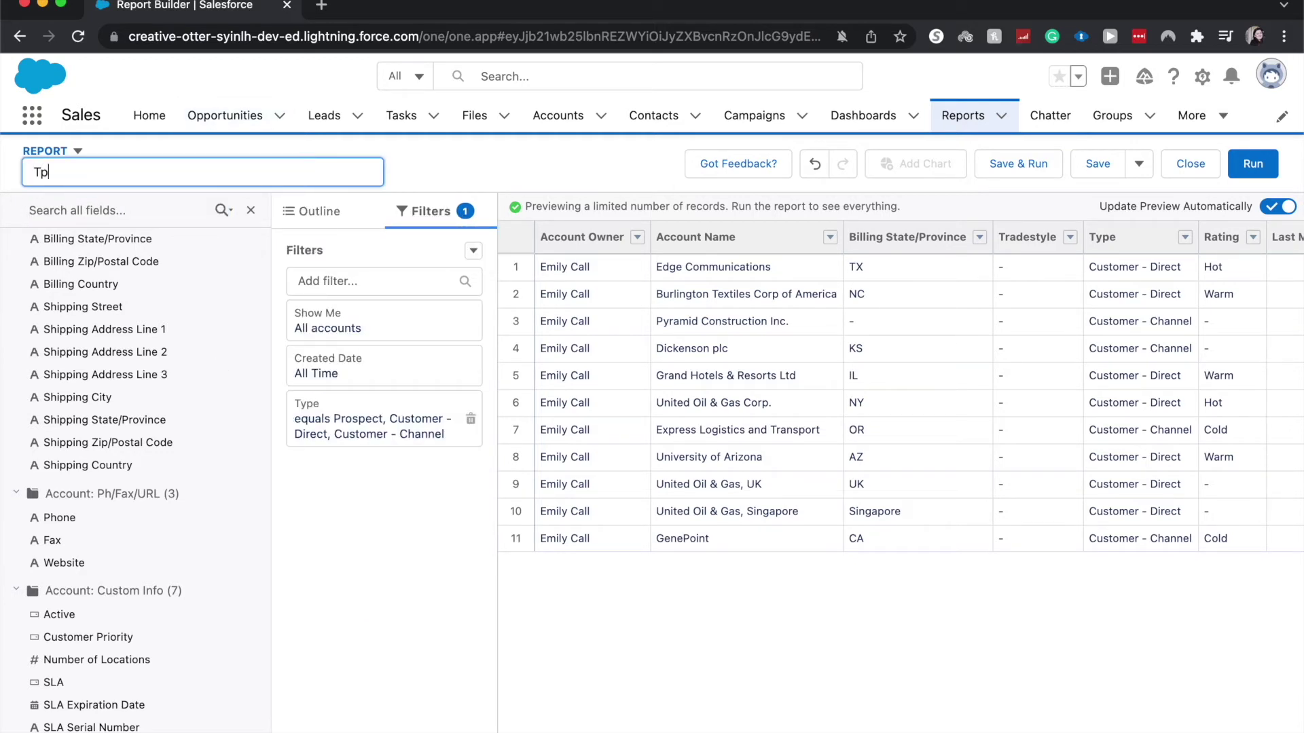
{"action": "type", "text": "pe of Accoutn"}
{"action": "key", "text": "BackSpace"}
{"action": "type", "text": "nt Report"}
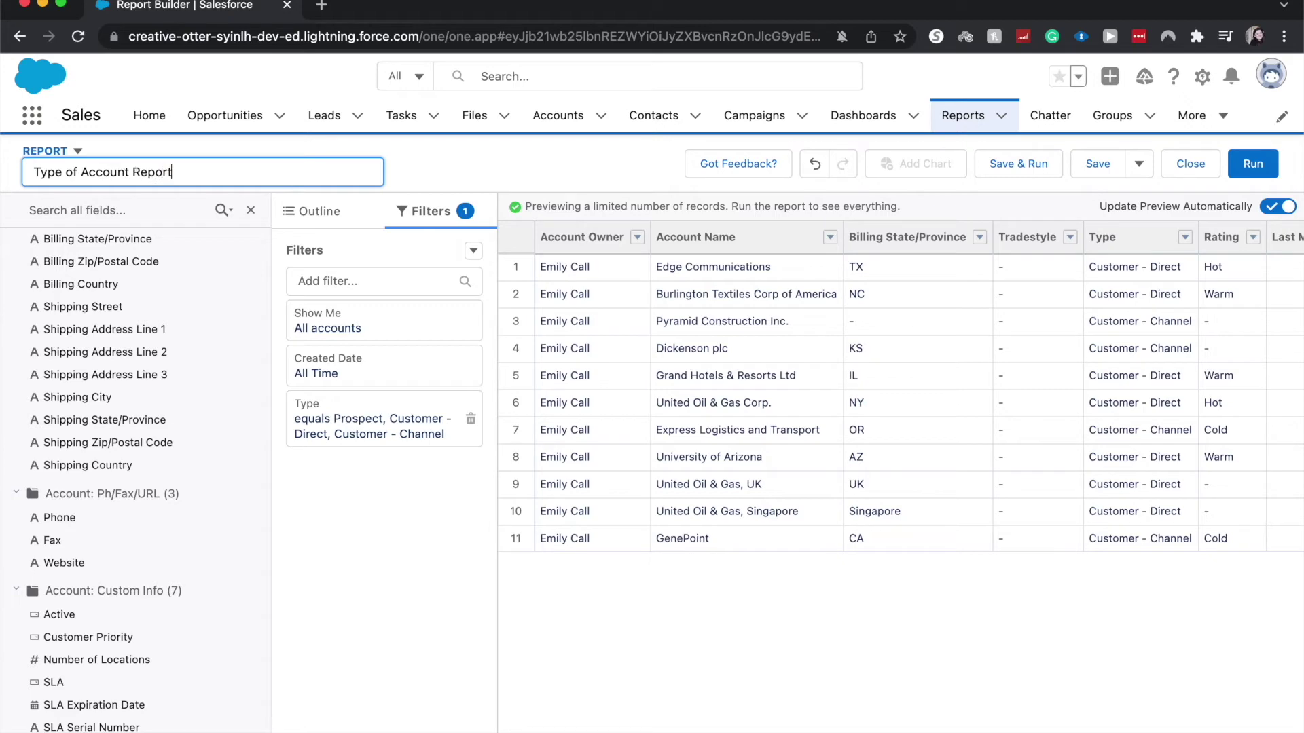
{"action": "left_click", "coordinate": [445, 160]}
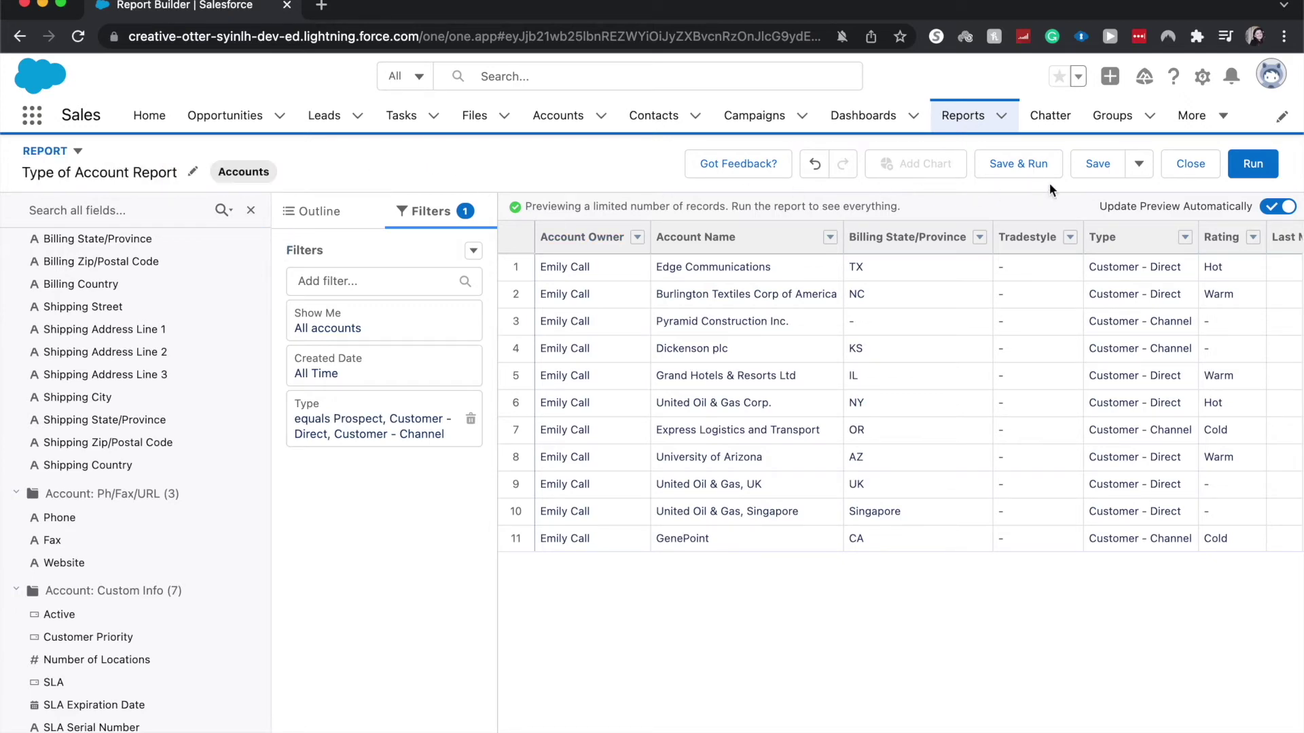
Save the report in Private Reports with its auto-generated unique name
{"action": "left_click", "coordinate": [1119, 171]}
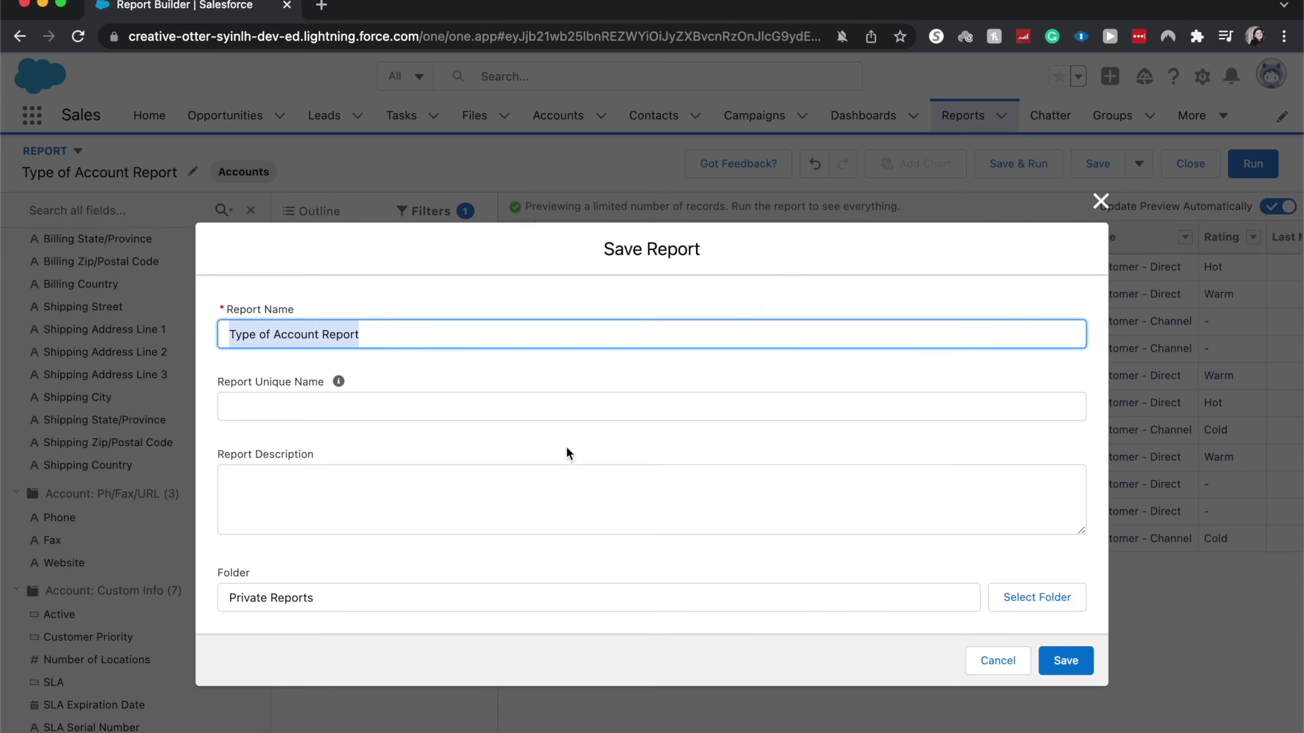
{"action": "left_click", "coordinate": [540, 399]}
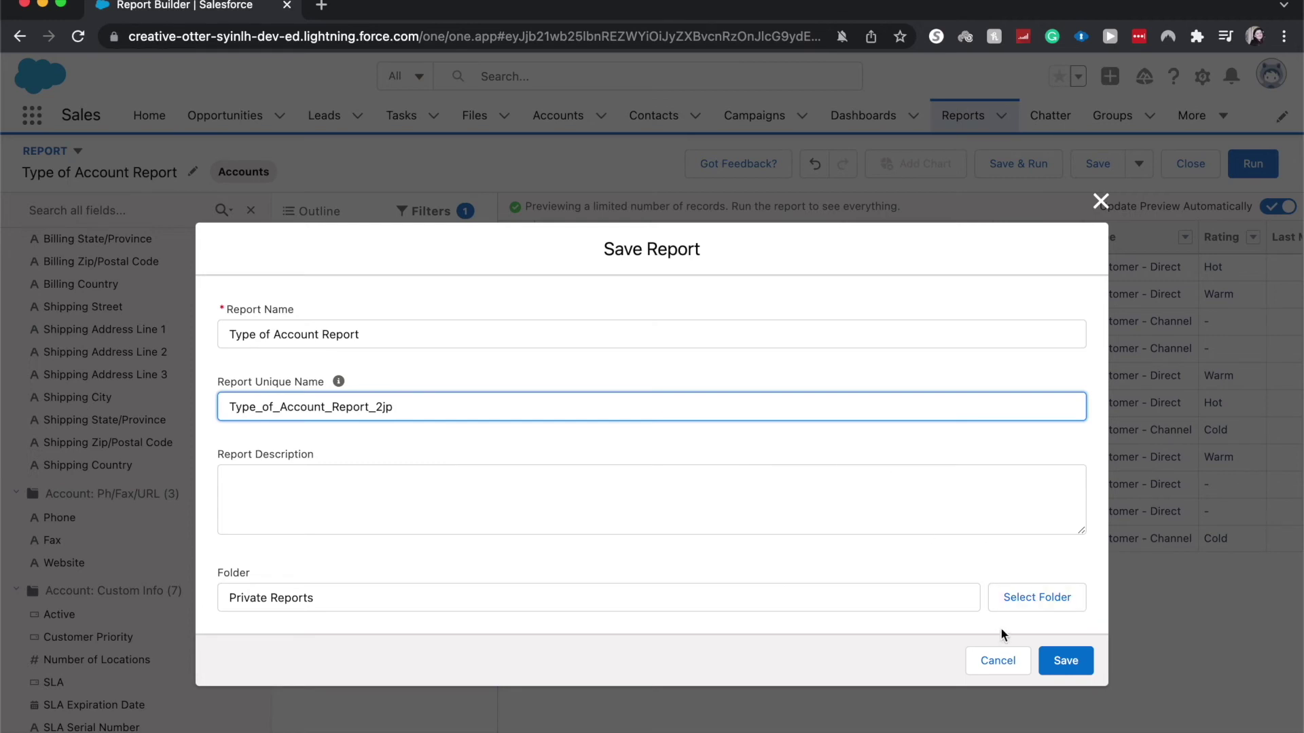
{"action": "left_click", "coordinate": [1028, 608]}
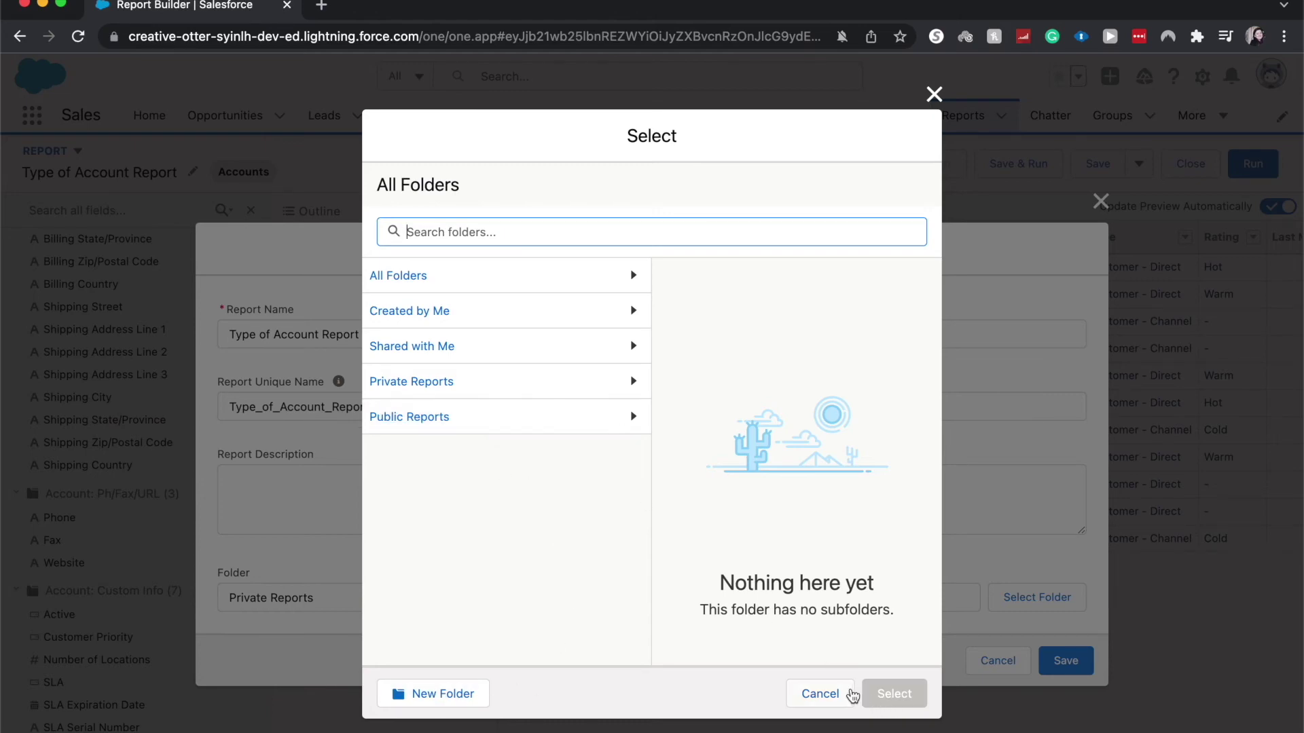
{"action": "left_click", "coordinate": [847, 692]}
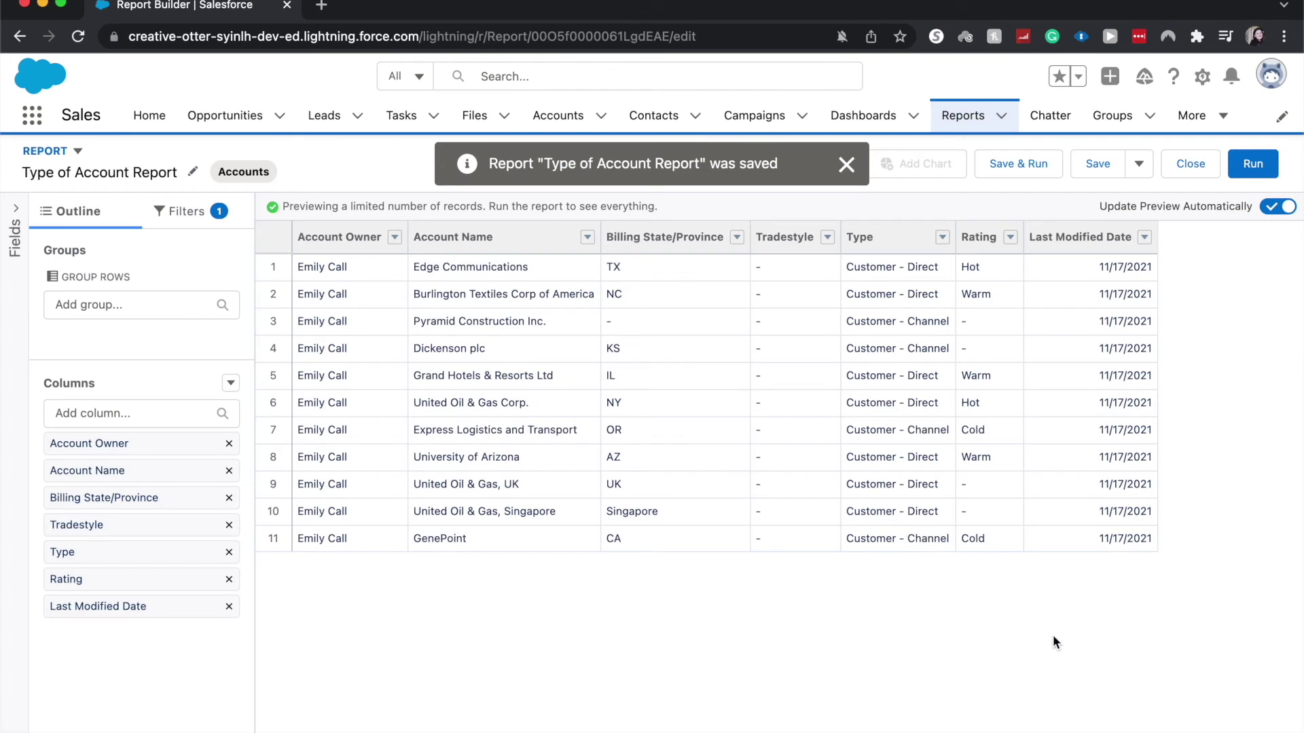
Group the report rows by Rating, replacing a briefly added Account Name grouping
{"action": "left_click", "coordinate": [82, 303]}
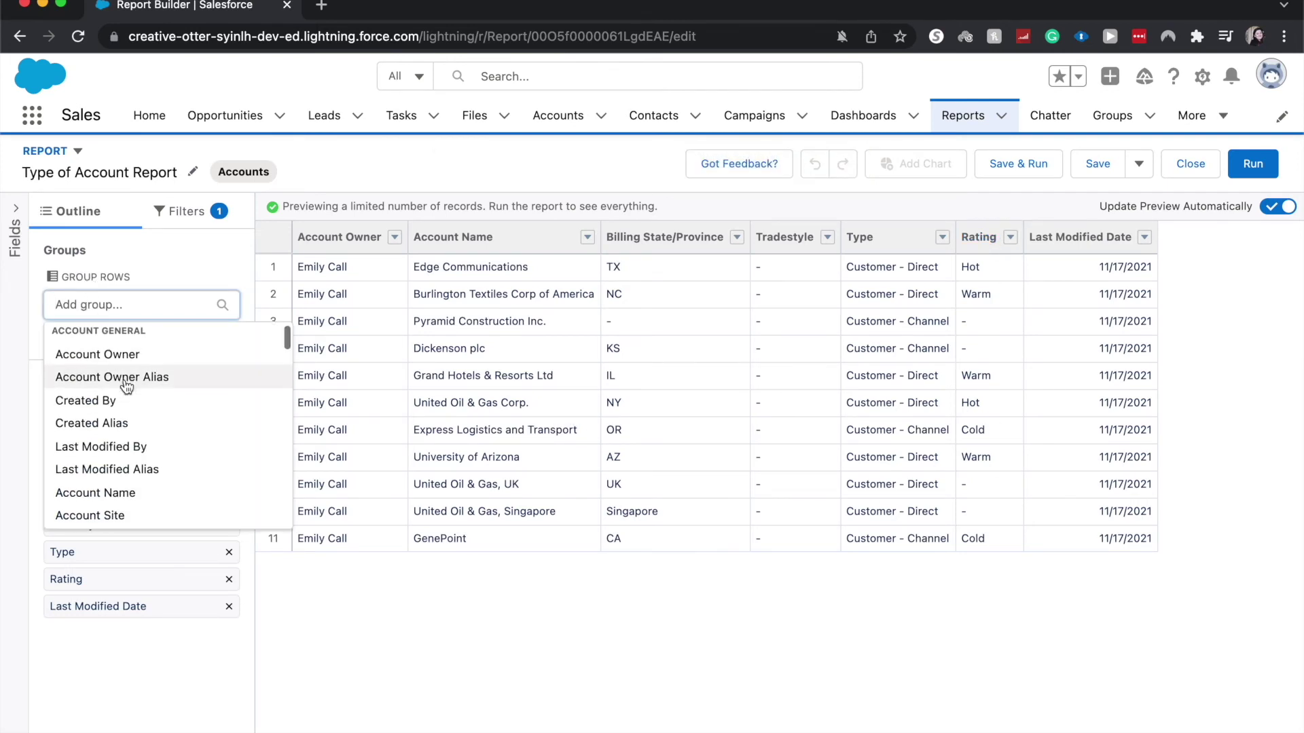
{"action": "scroll", "coordinate": [127, 387], "scroll_direction": "down", "scroll_amount": 1}
{"action": "left_click", "coordinate": [134, 454]}
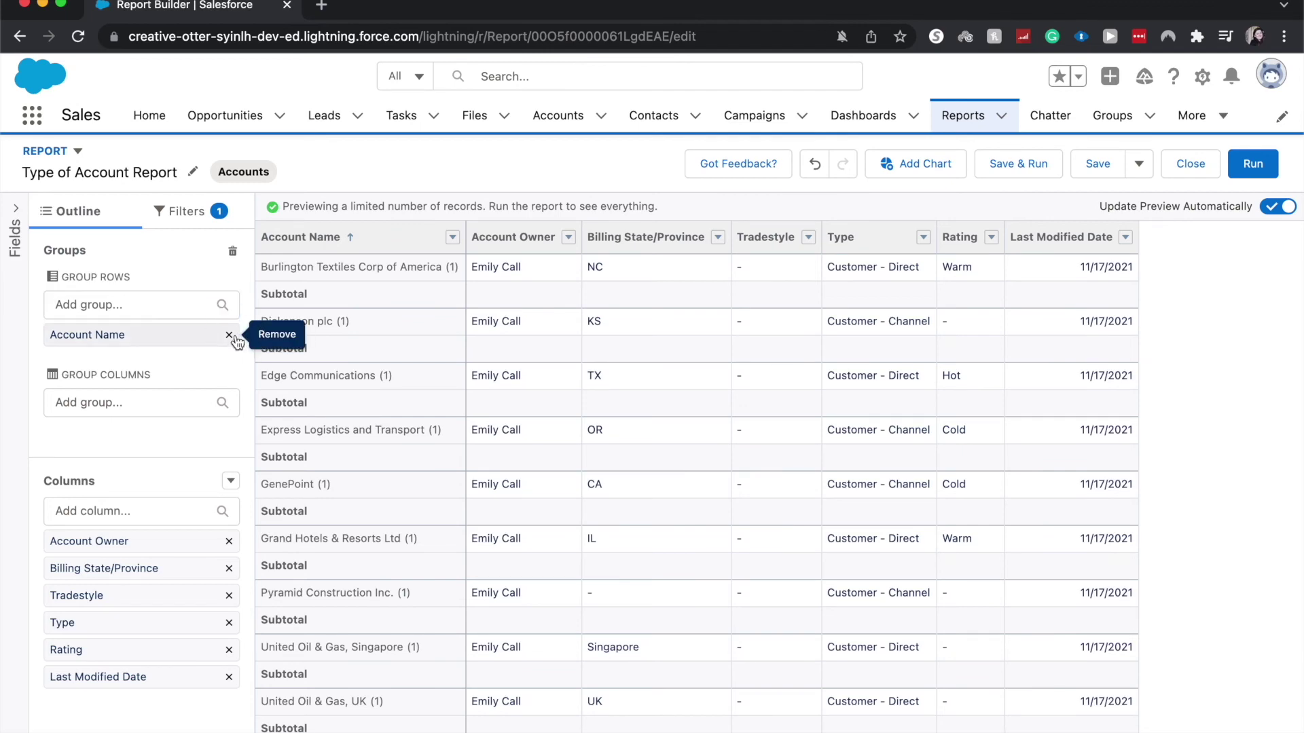
{"action": "left_click", "coordinate": [229, 336]}
{"action": "left_click", "coordinate": [142, 309]}
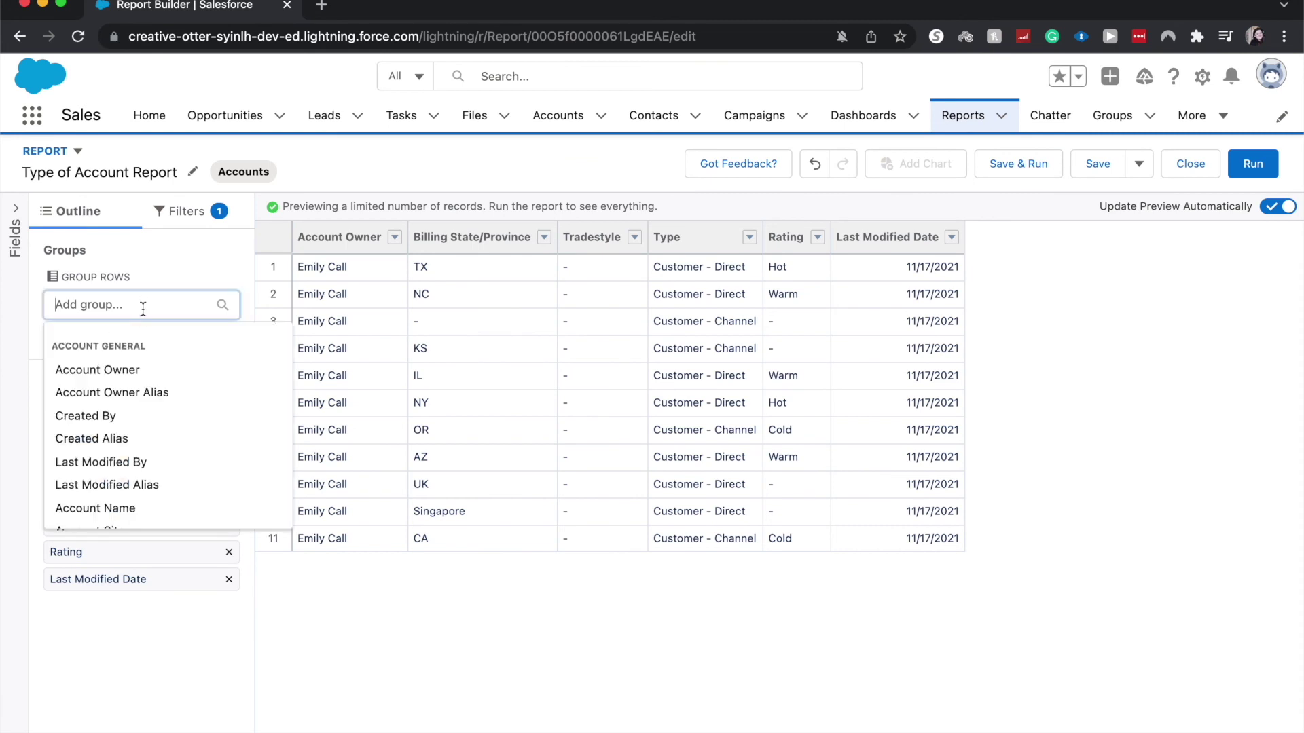
{"action": "type", "text": "Rati"}
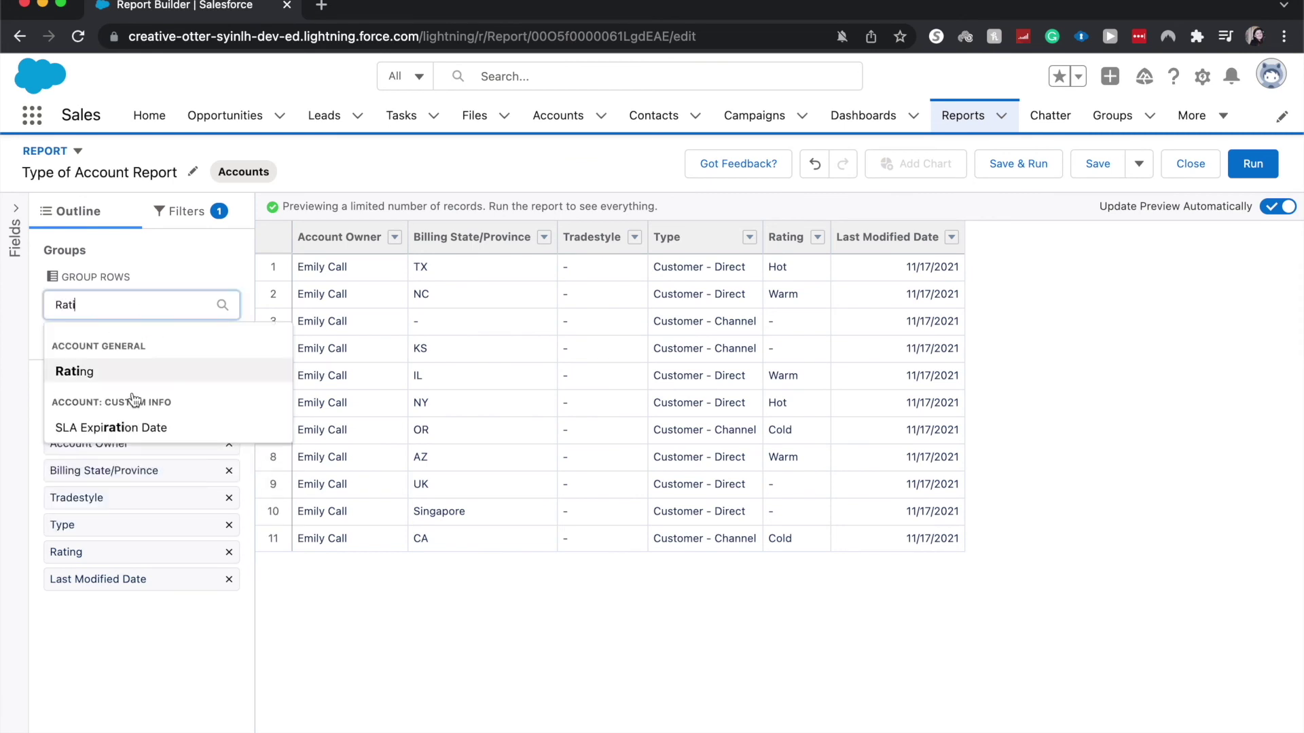
{"action": "left_click", "coordinate": [105, 370]}
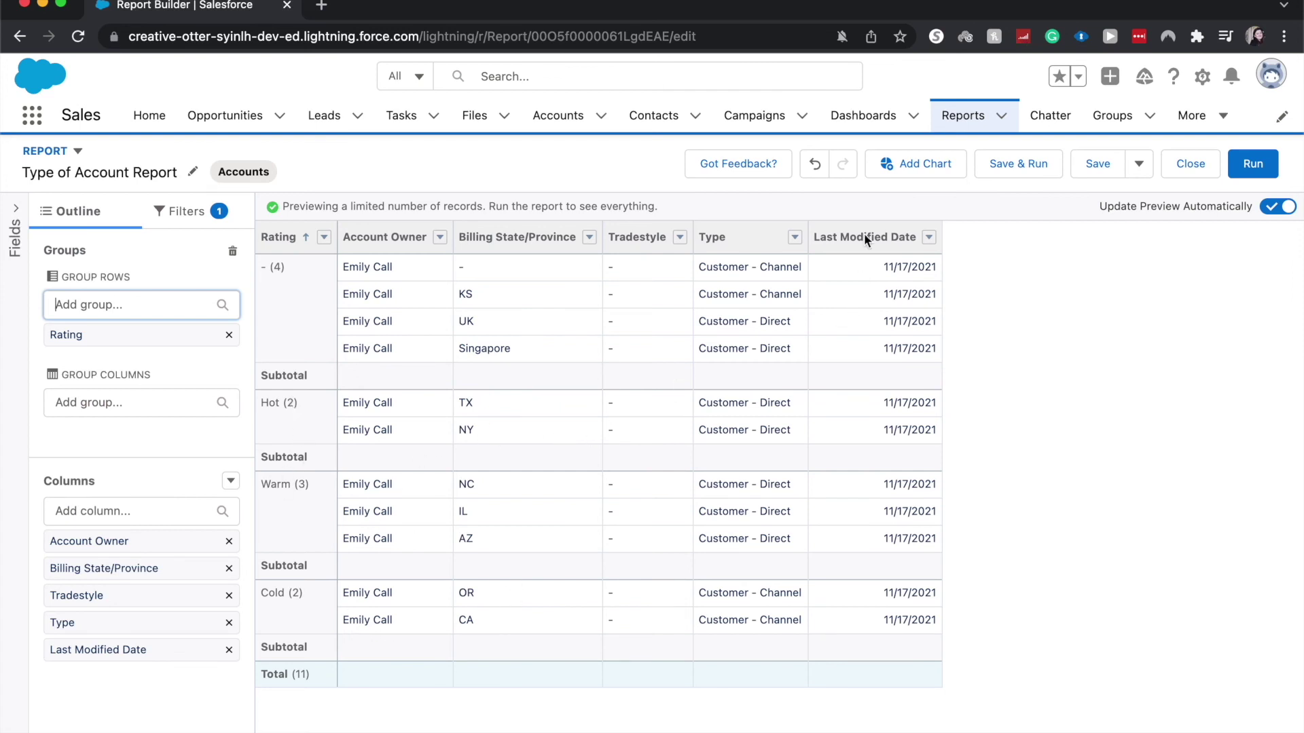
Add a Record Count chart by Rating, display it as a donut, and save
{"action": "left_click", "coordinate": [910, 163]}
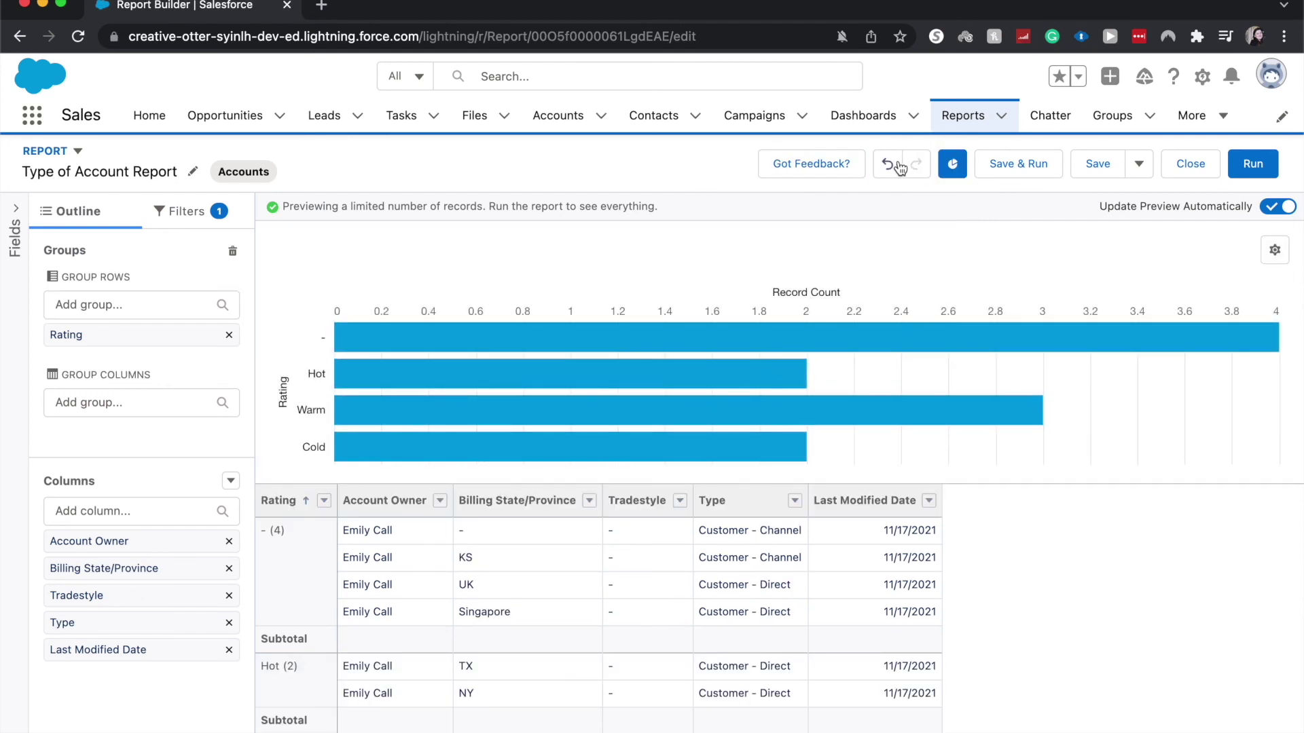
{"action": "mouse_move", "coordinate": [802, 334]}
{"action": "left_click", "coordinate": [1275, 250]}
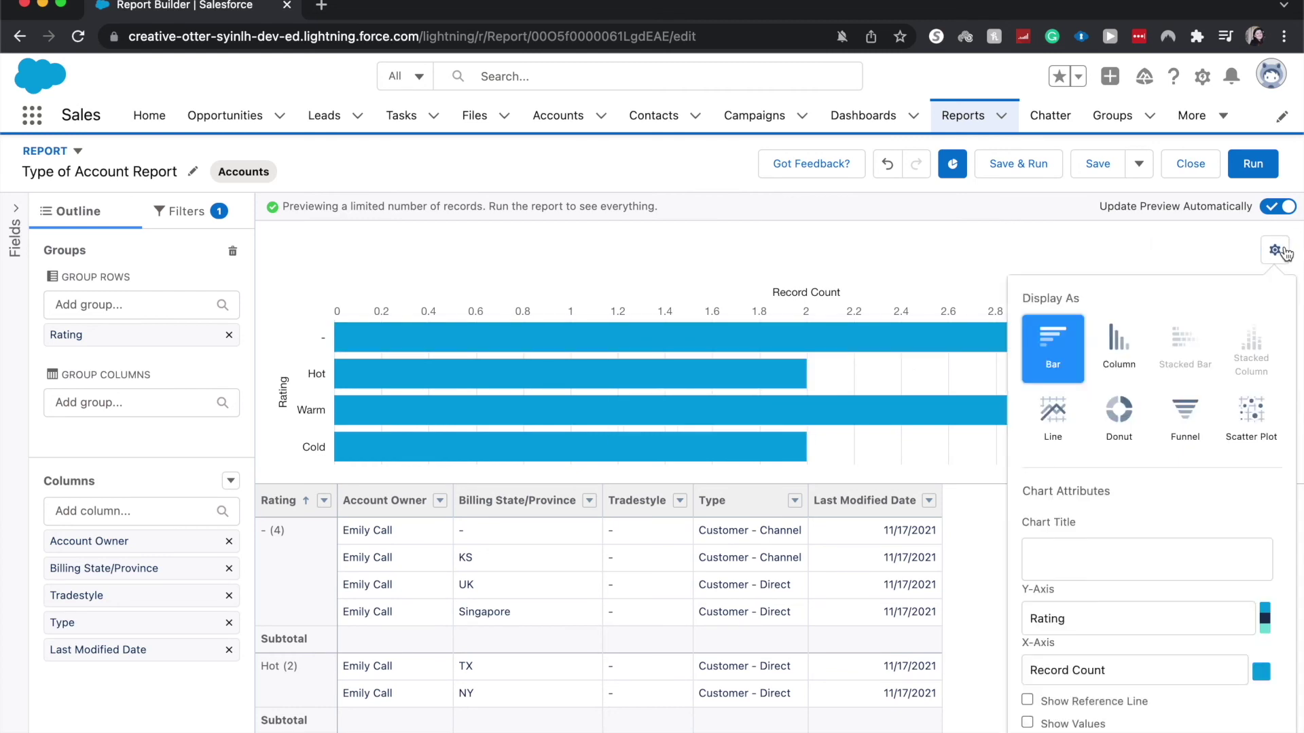
{"action": "left_click", "coordinate": [1129, 406]}
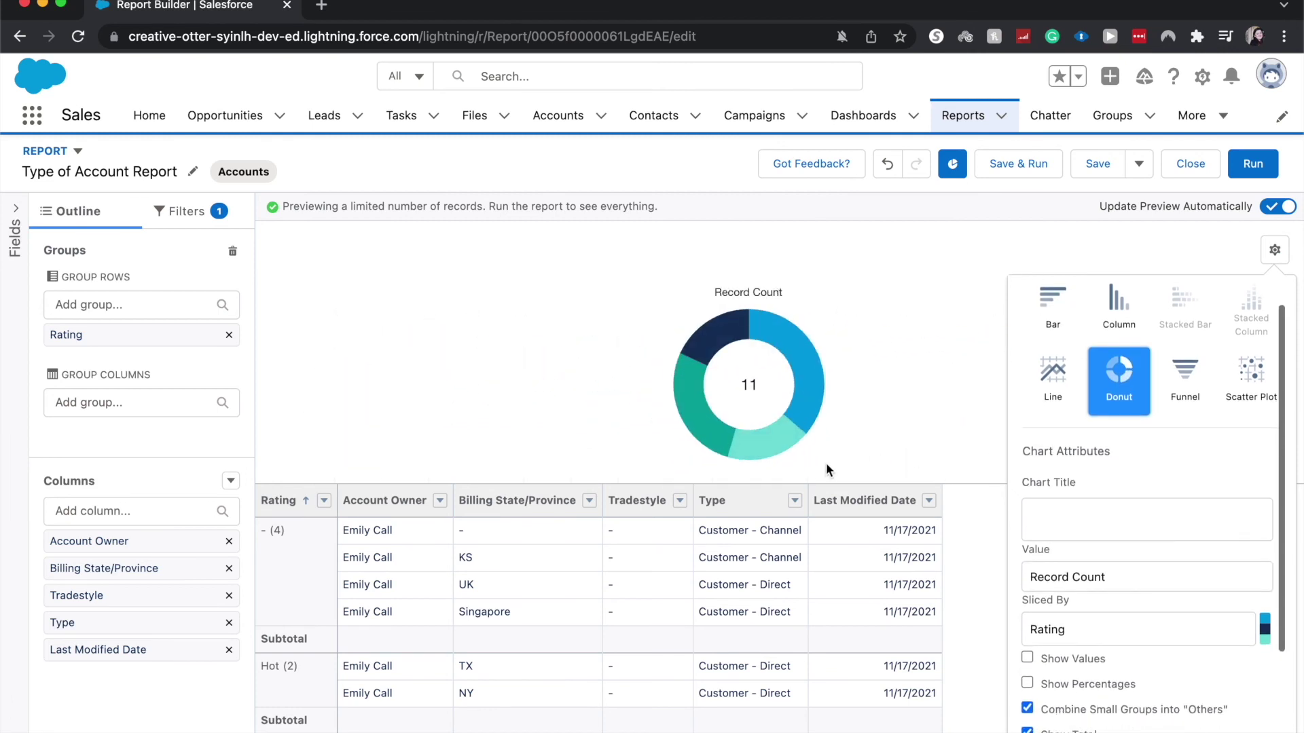
{"action": "left_click", "coordinate": [838, 448]}
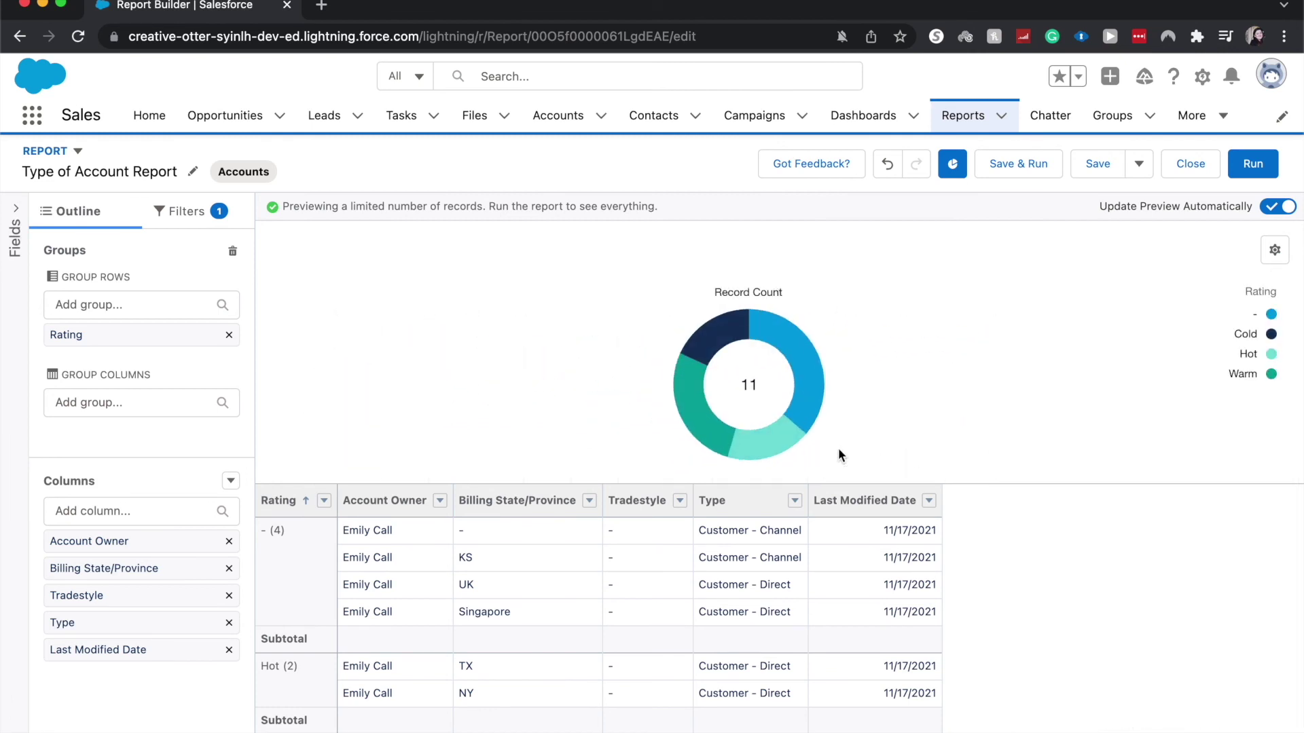
{"action": "mouse_move", "coordinate": [821, 383]}
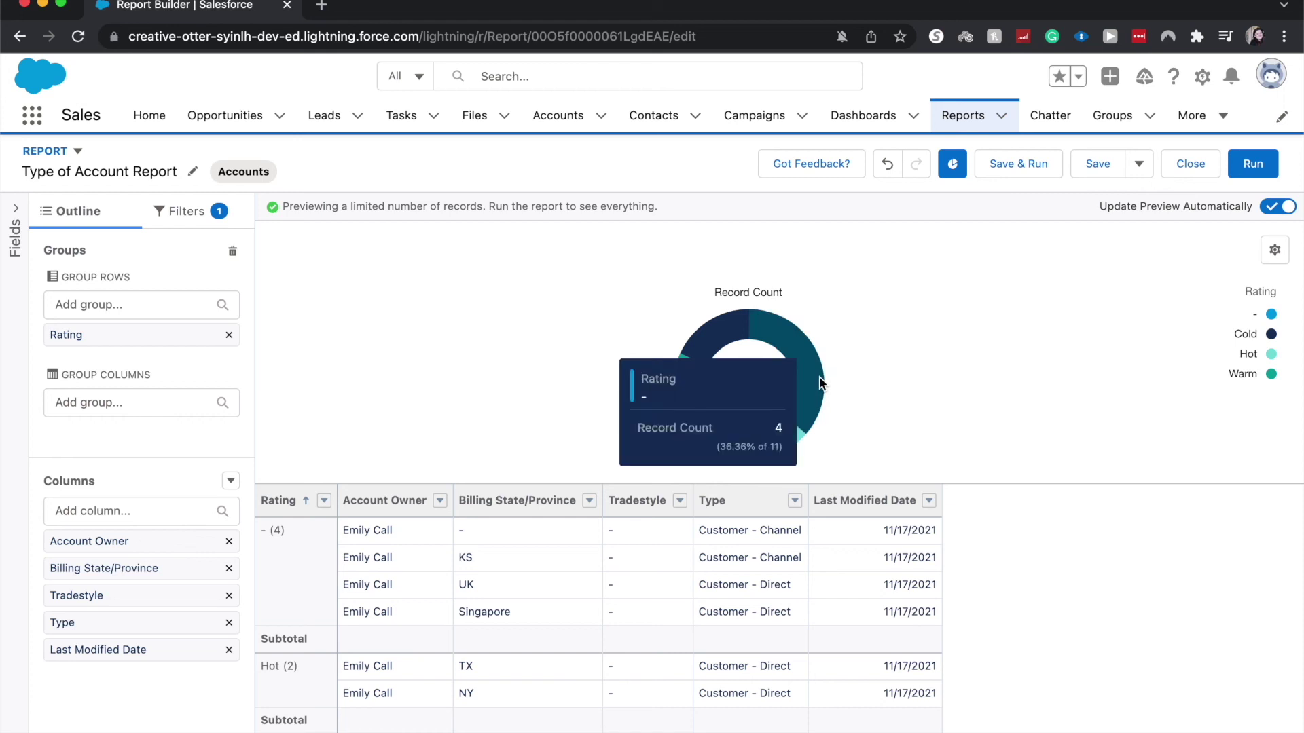
{"action": "mouse_move", "coordinate": [698, 405]}
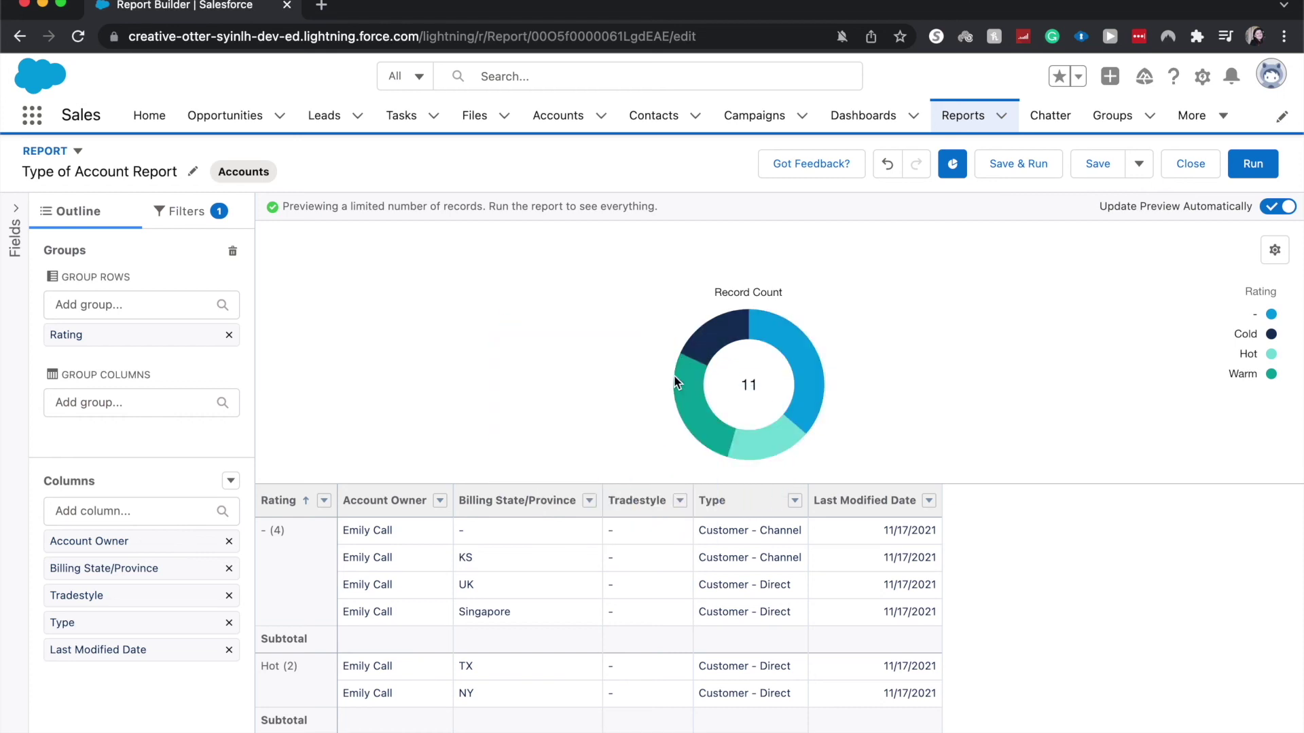
{"action": "mouse_move", "coordinate": [675, 384]}
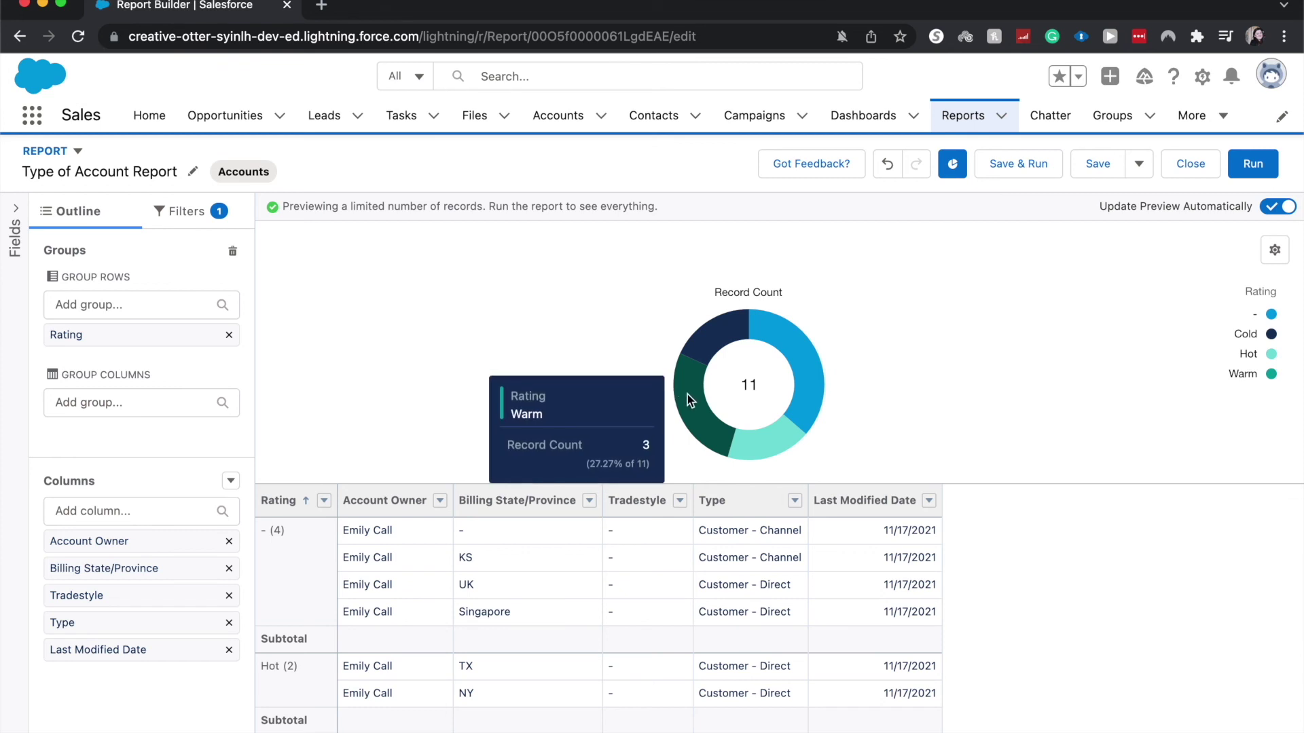
{"action": "mouse_move", "coordinate": [759, 445]}
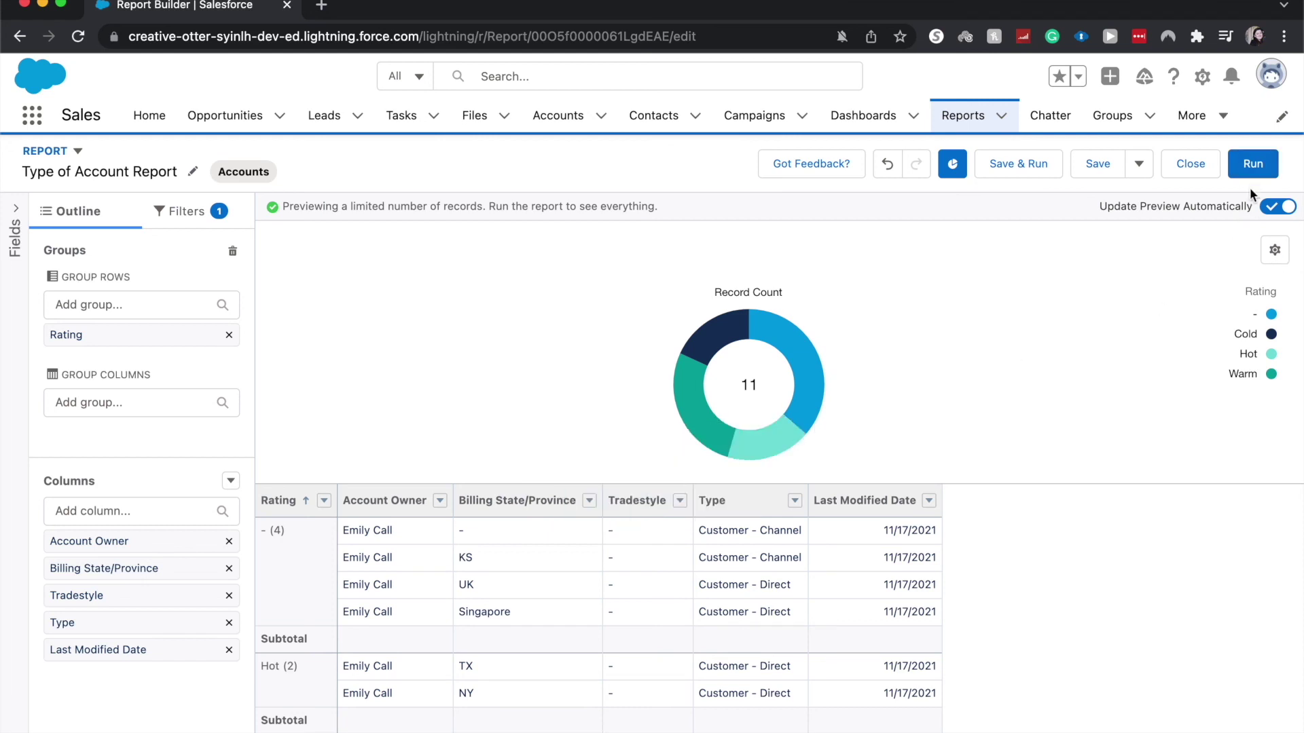
{"action": "left_click", "coordinate": [1098, 163]}
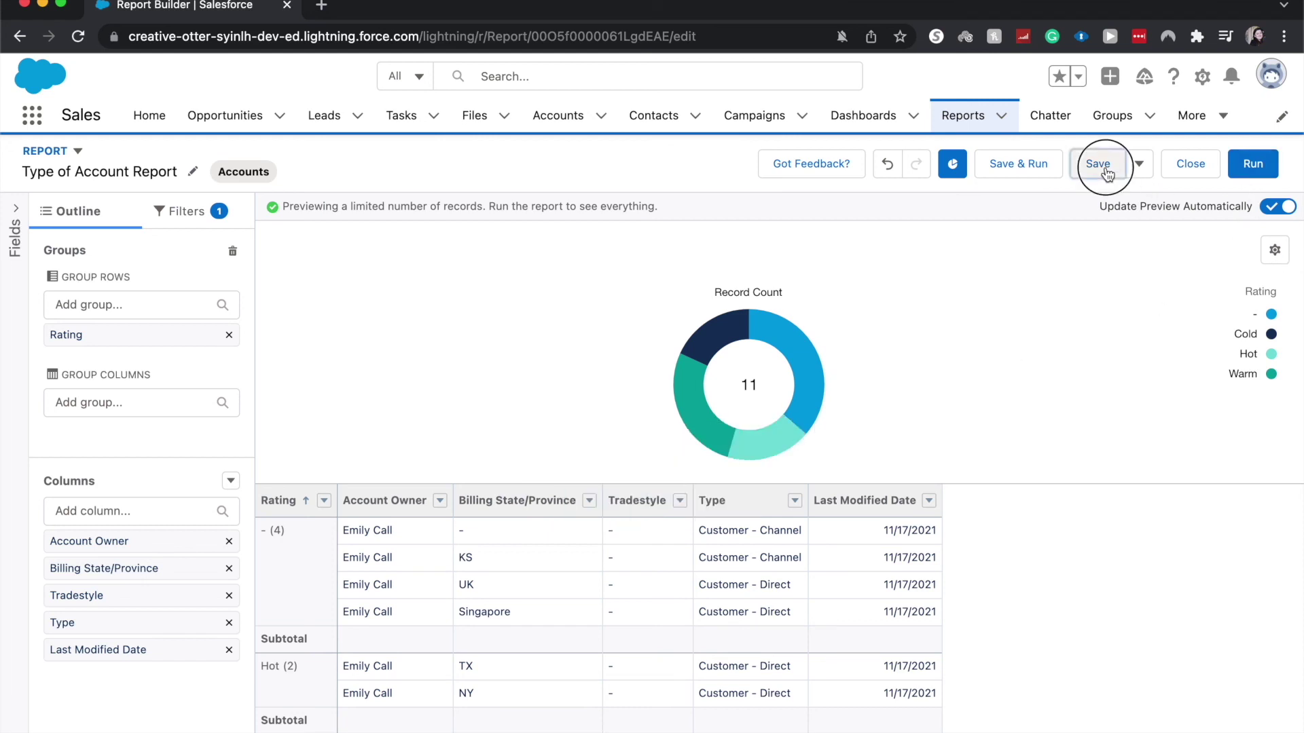
Run the report, dismiss the Compact Setting popup, and review the results
{"action": "left_click", "coordinate": [1253, 164]}
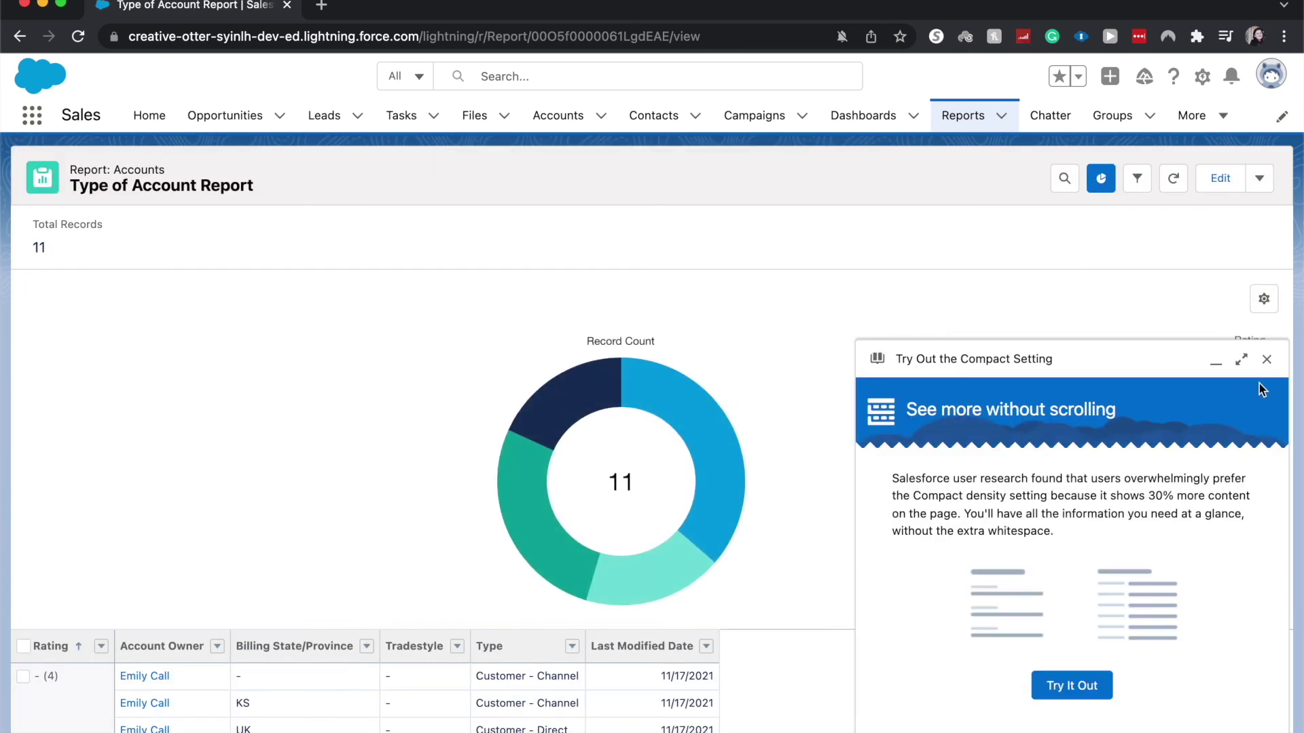
{"action": "left_click", "coordinate": [1267, 362]}
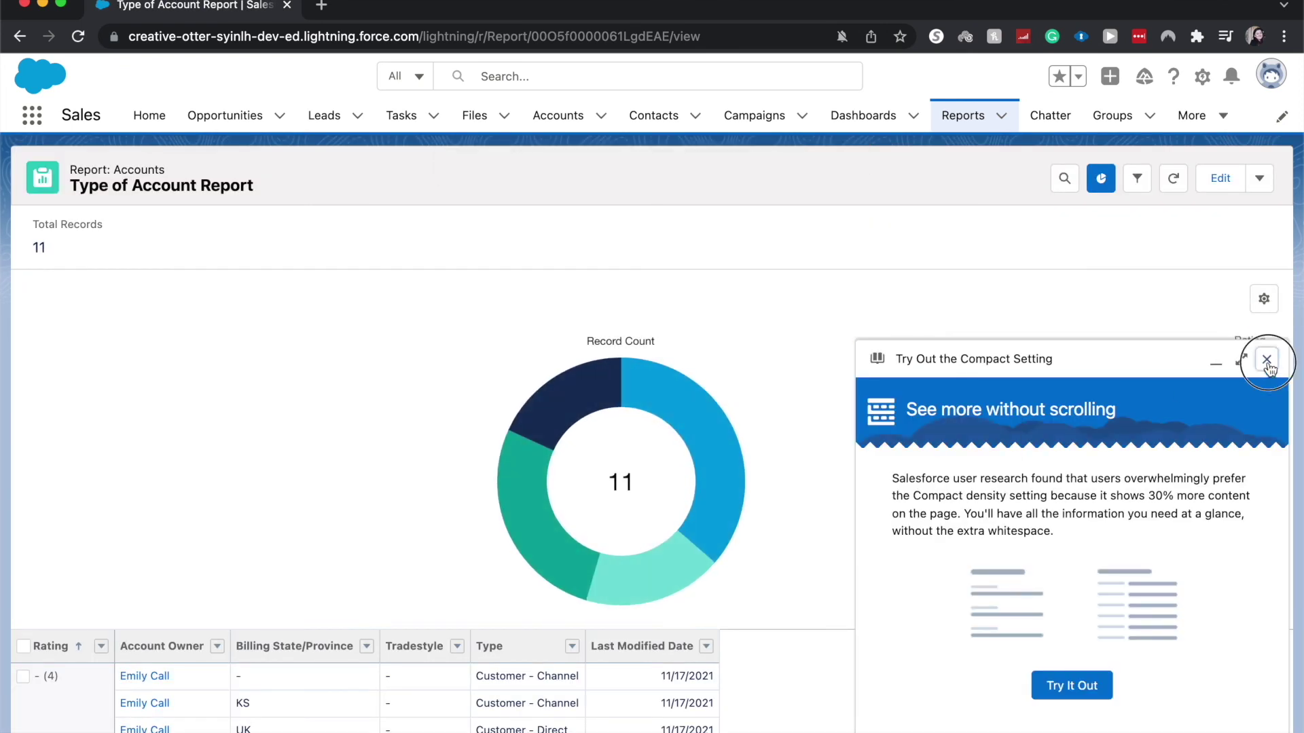
{"action": "scroll", "coordinate": [702, 365], "scroll_direction": "down", "scroll_amount": 3}
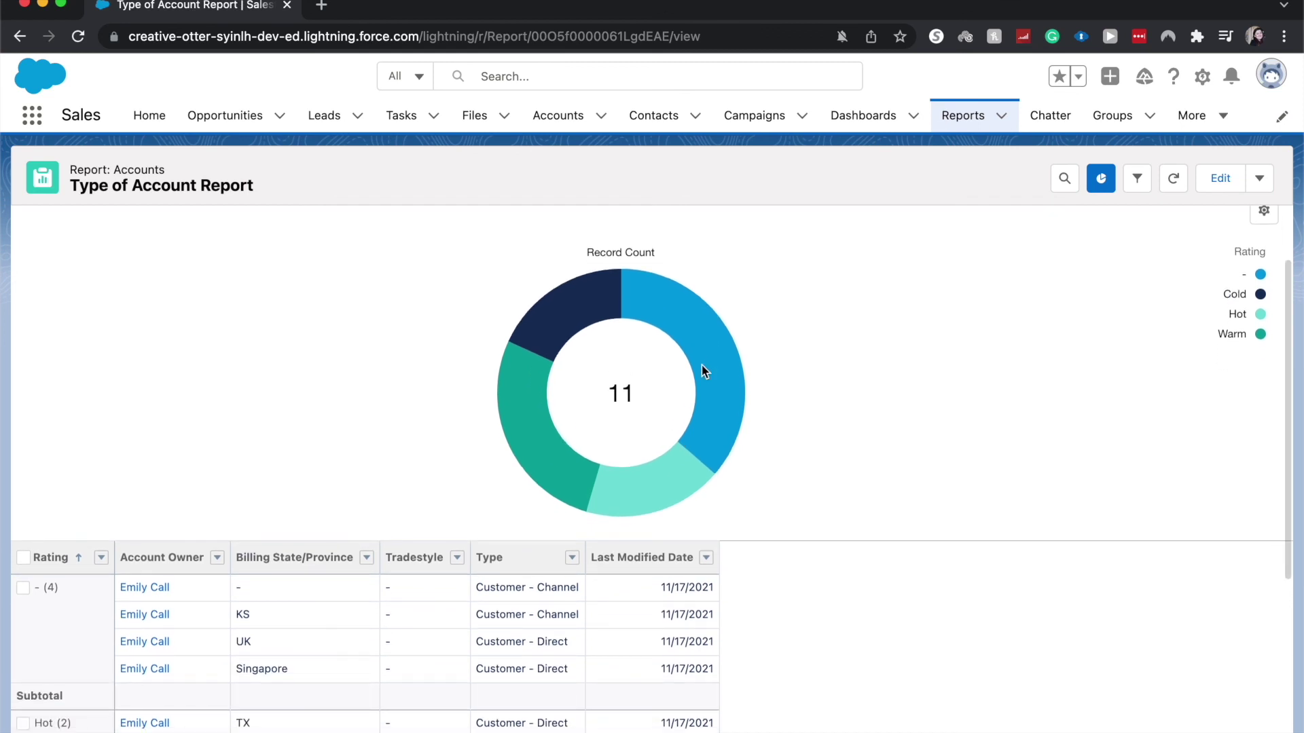